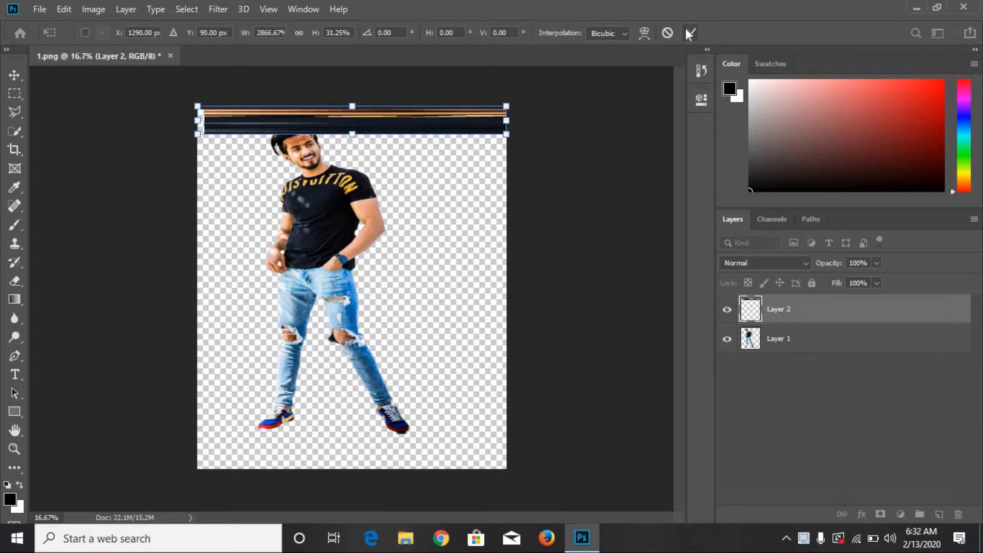
Commit the top stripe's transform and copy a narrow rectangle of Layer 1 covering the shirt, hand and jeans to a new layer
click(650, 184)
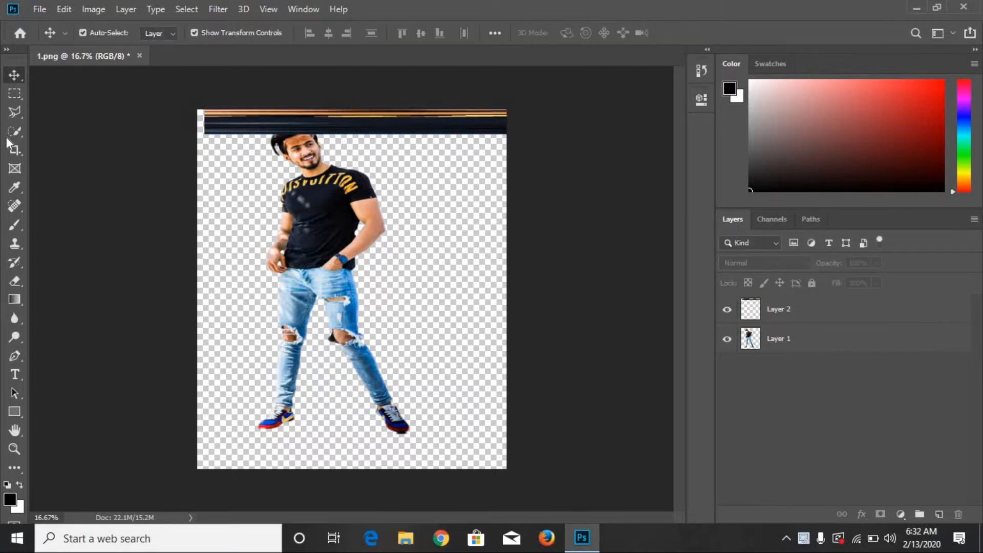
click(15, 94)
drag(317, 233, 337, 287)
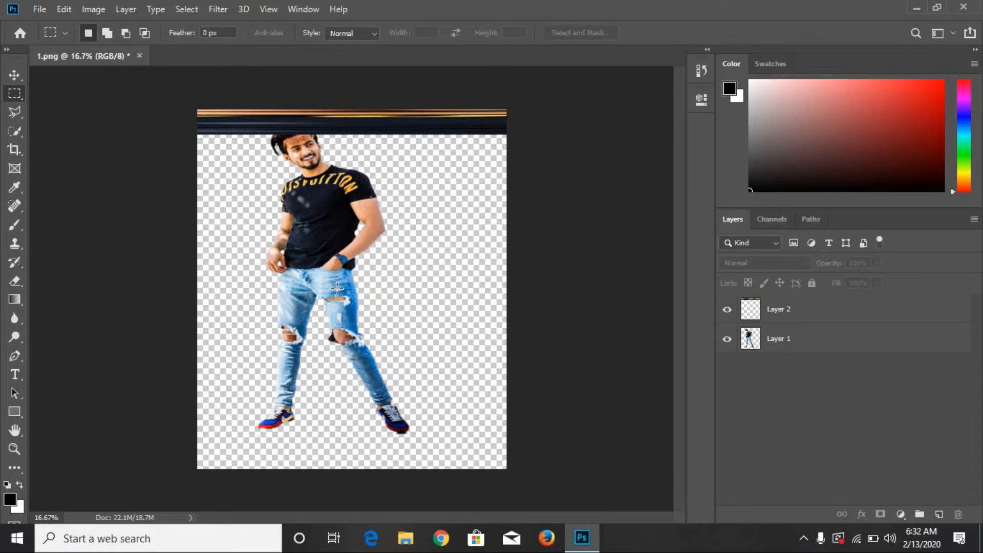
click(15, 75)
key(ctrl)
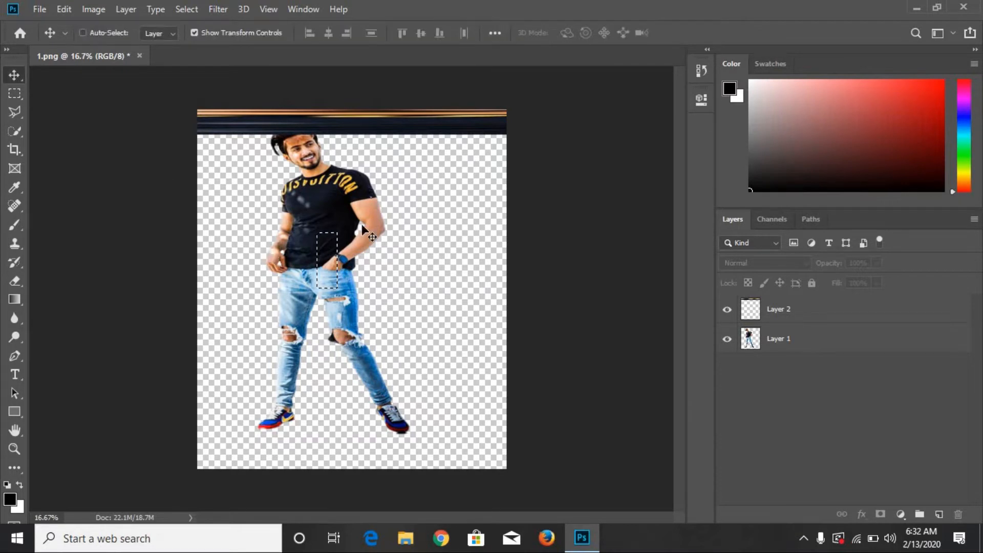
click(792, 345)
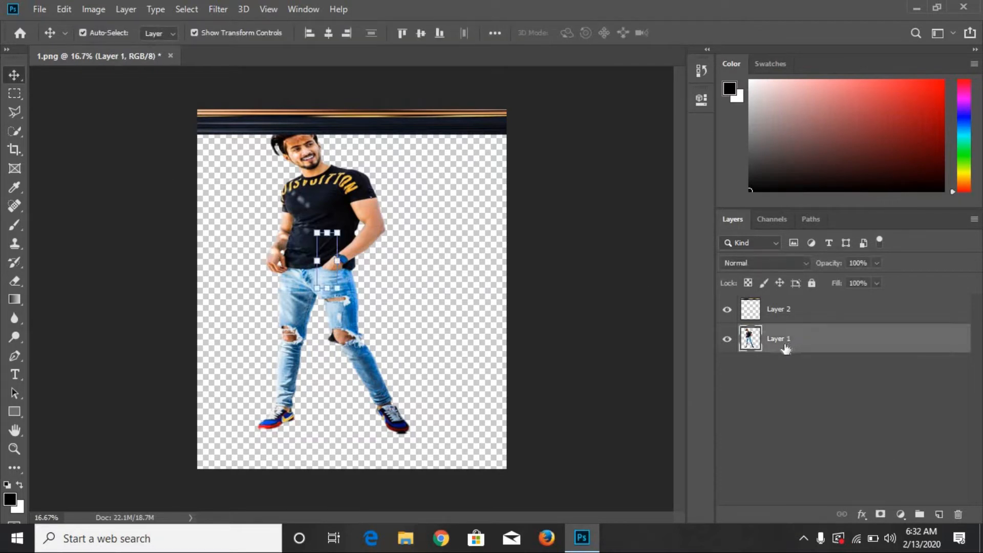
key(ctrl+j)
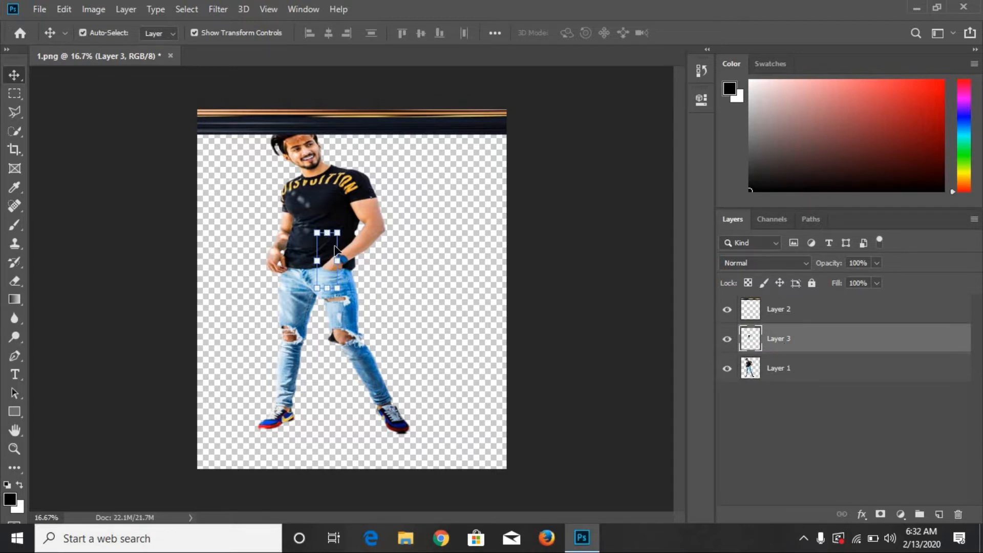
Transform the copied patch into a canvas-wide stripe at 74.79% height, placed directly beneath the existing top stripe
drag(463, 251, 469, 260)
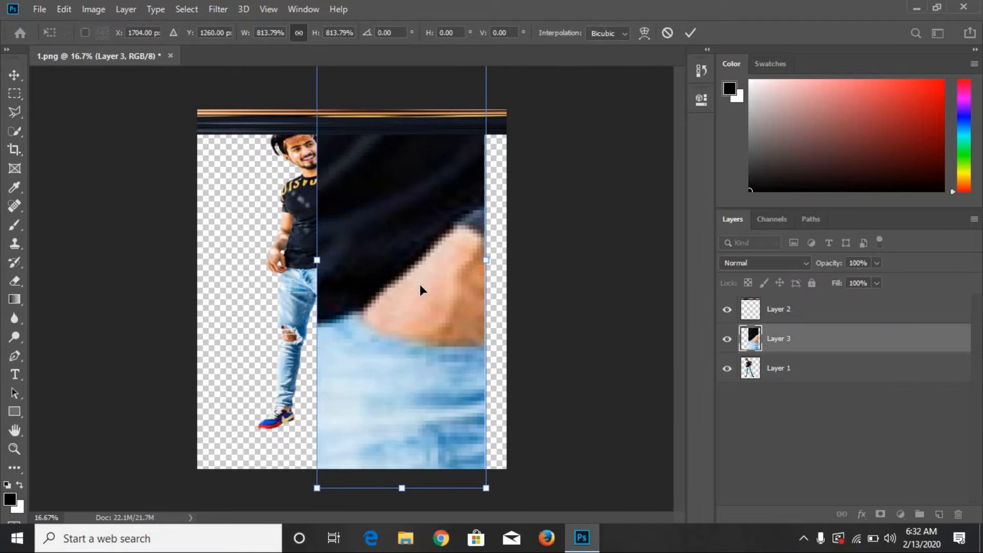
drag(409, 294, 299, 249)
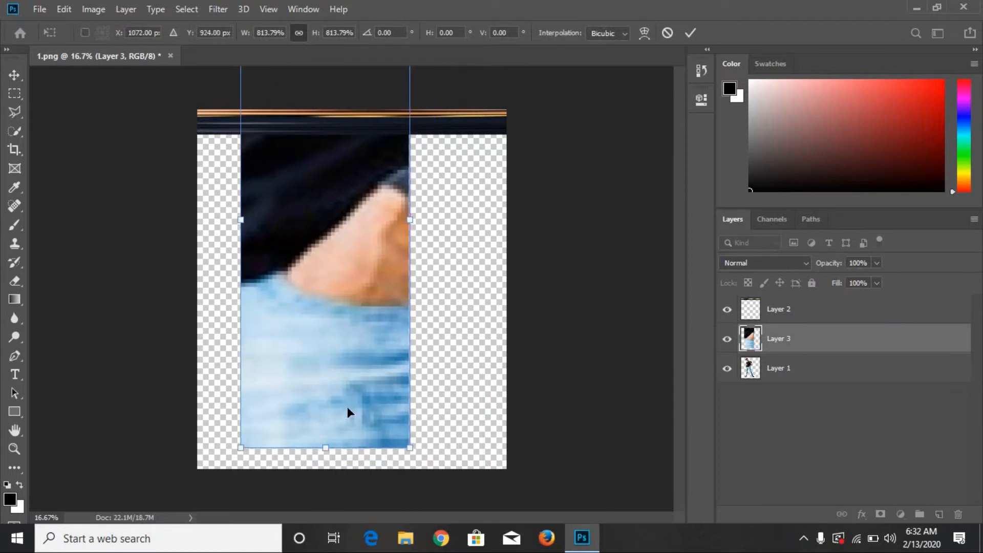
drag(325, 448, 325, 209)
drag(335, 162, 317, 405)
drag(308, 452, 307, 279)
drag(333, 233, 311, 129)
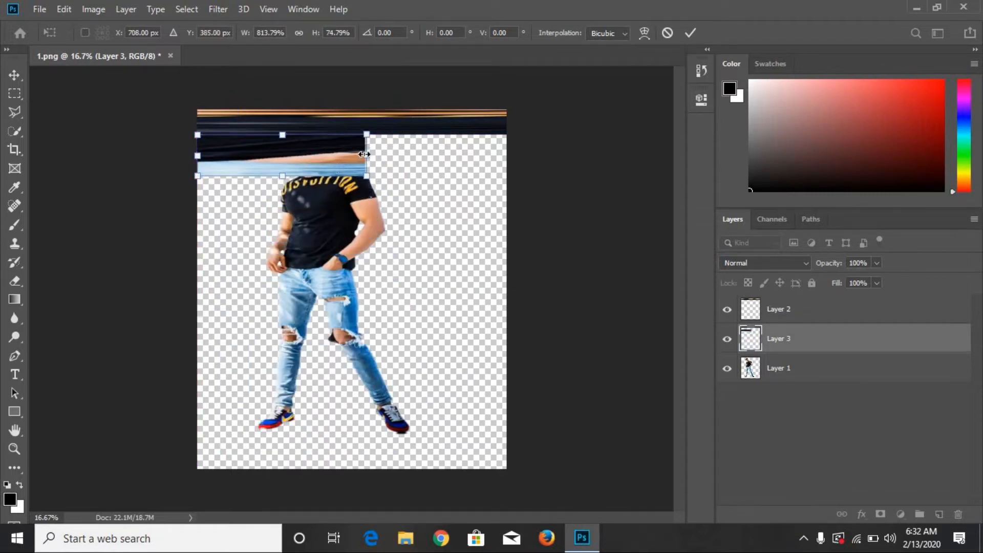
drag(381, 150, 519, 149)
key(Return)
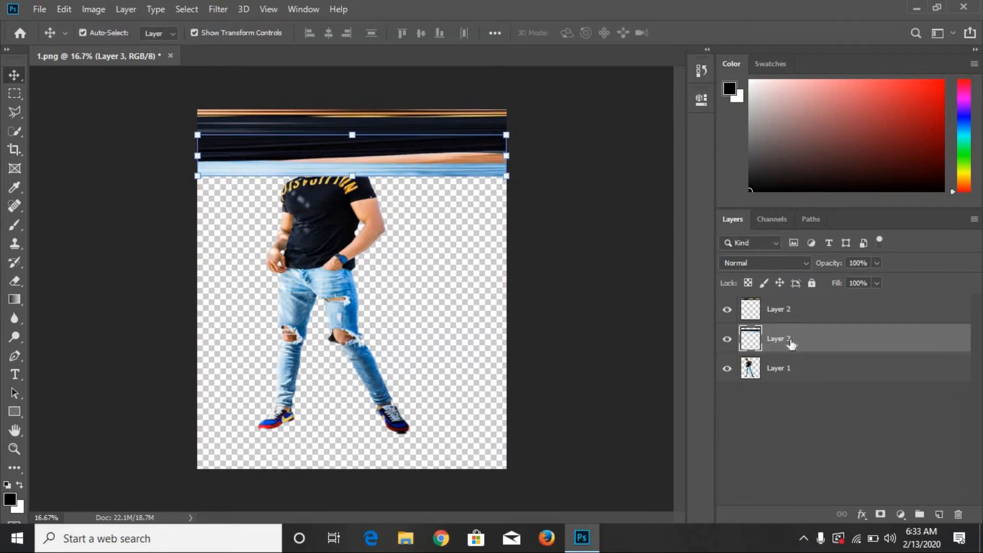
Duplicate Layer 2 and Layer 3 together twice, stacking each pair of copies directly below the previous stripes
ctrl+click(802, 312)
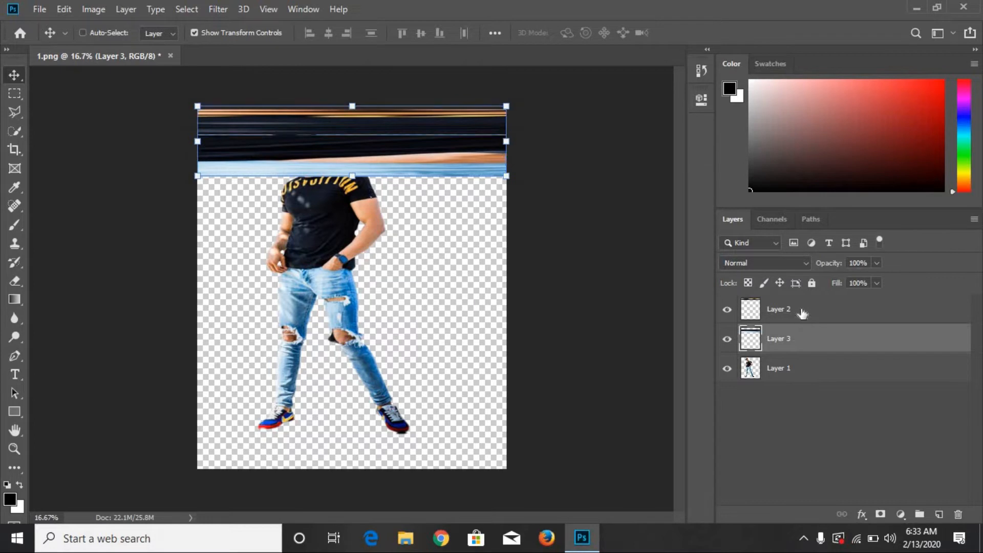
right_click(801, 309)
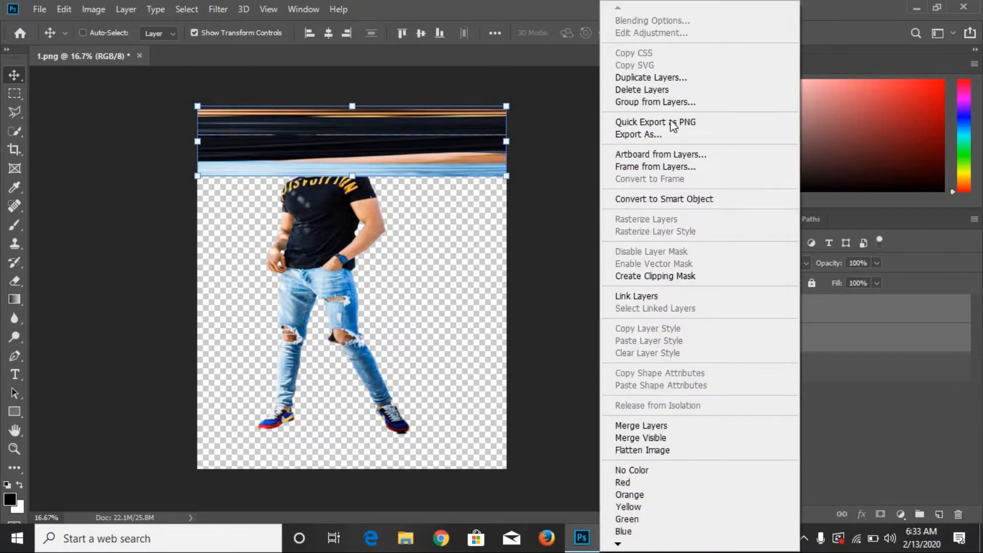
click(681, 78)
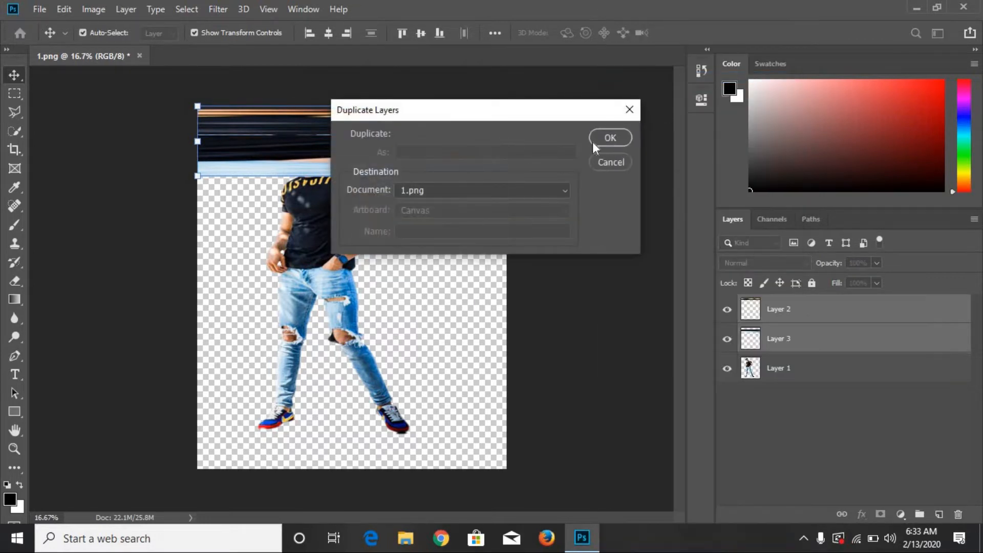
click(594, 140)
drag(423, 145, 432, 214)
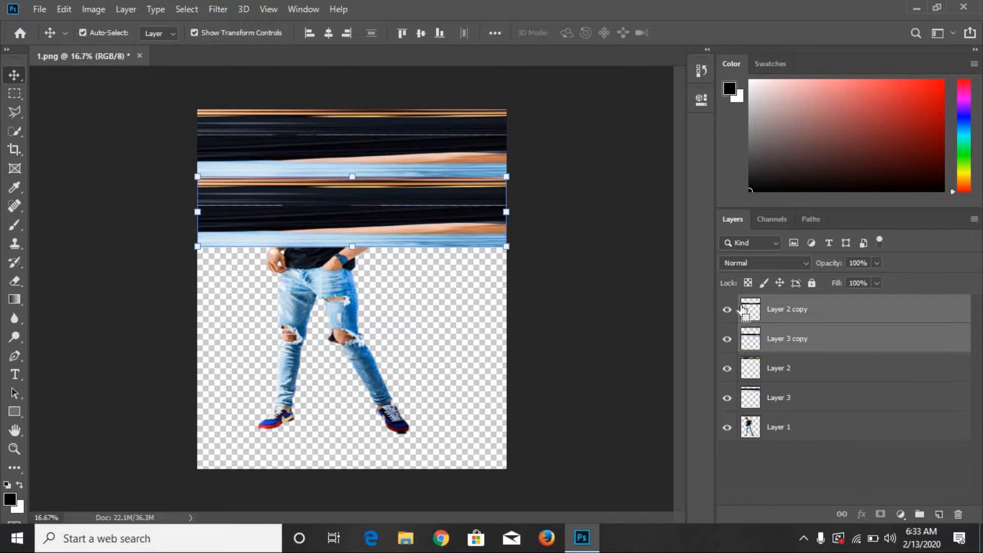
key(ctrl+j)
drag(410, 210, 410, 280)
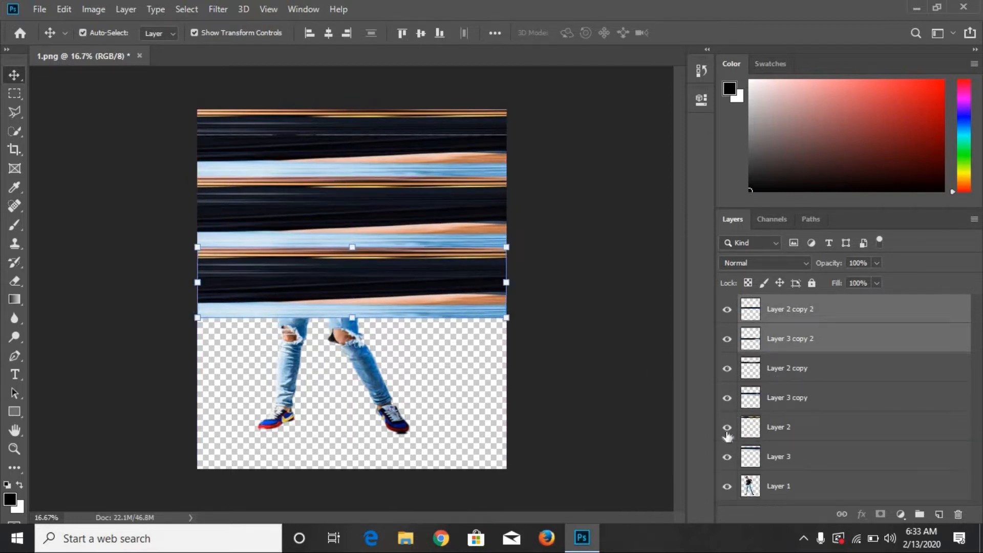
Hide Layer 1 and convert all six stripe layers into one smart object
click(727, 487)
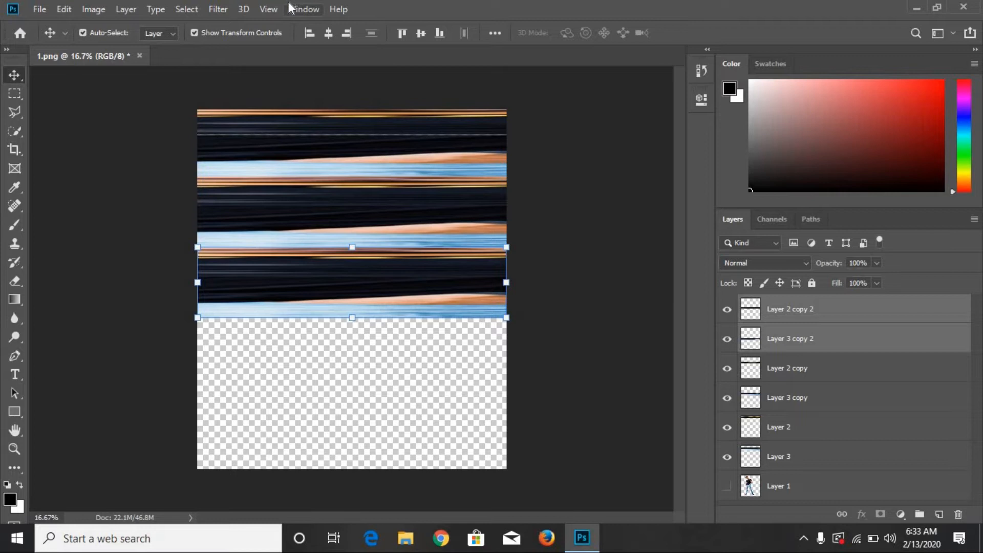
click(218, 9)
click(587, 142)
click(789, 457)
ctrl+click(796, 427)
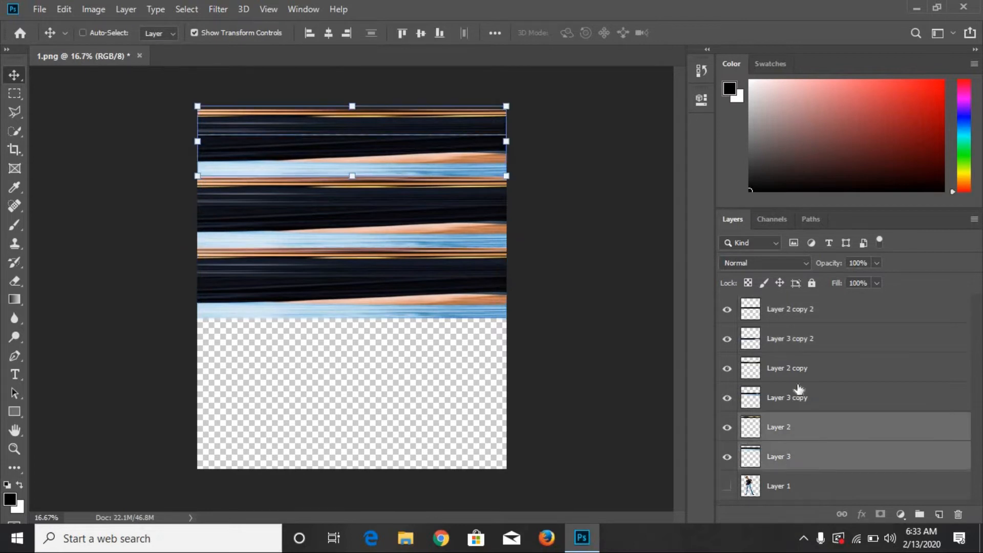
ctrl+click(798, 398)
ctrl+click(799, 368)
shift+click(802, 316)
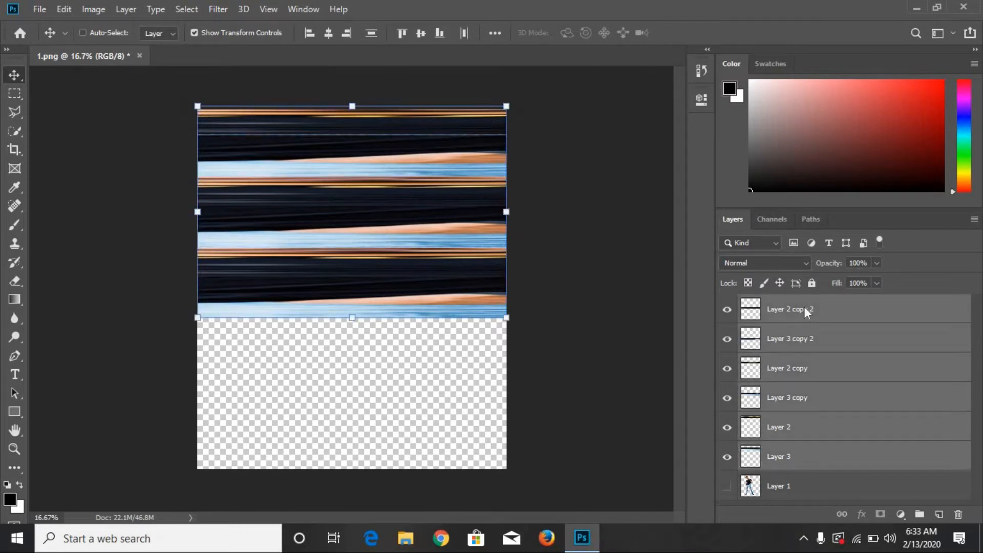
right_click(804, 306)
click(675, 200)
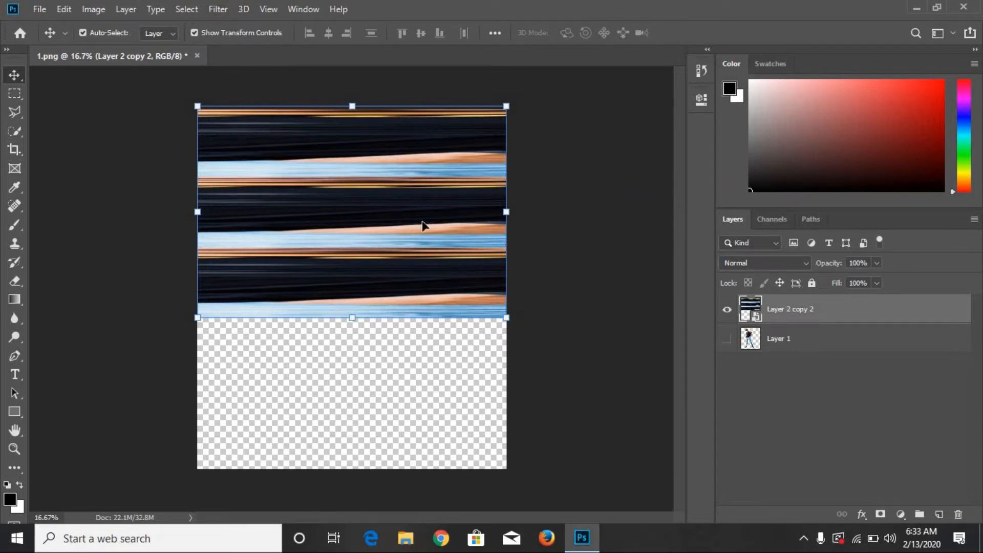
Apply the Polar Coordinates distort filter to the stripes with Rectangular to Polar
click(215, 11)
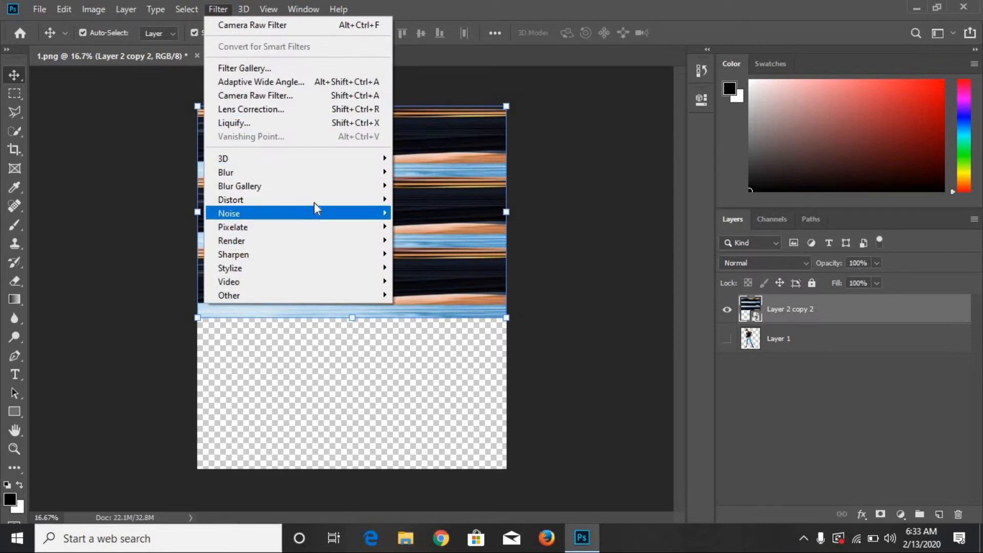
mouse_move(315, 202)
click(419, 228)
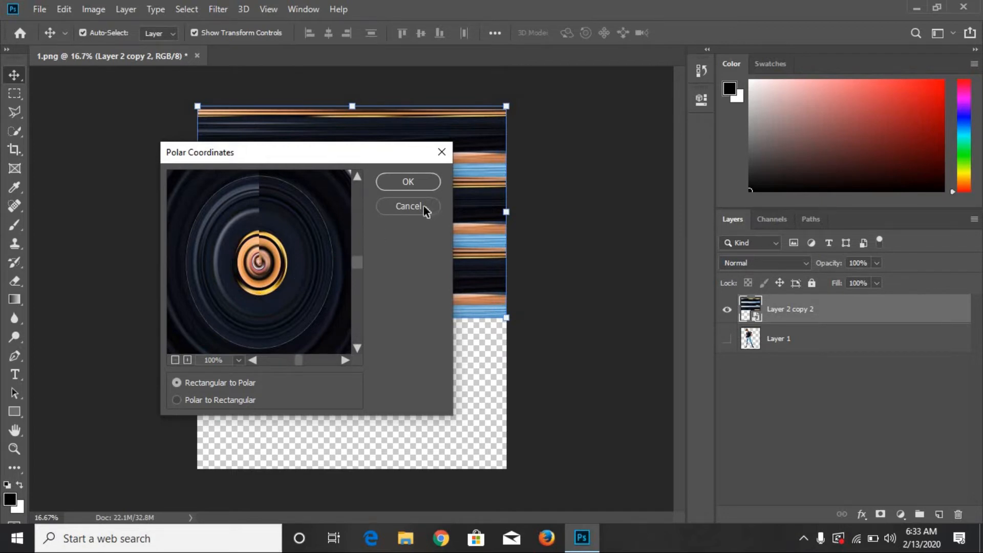
click(402, 180)
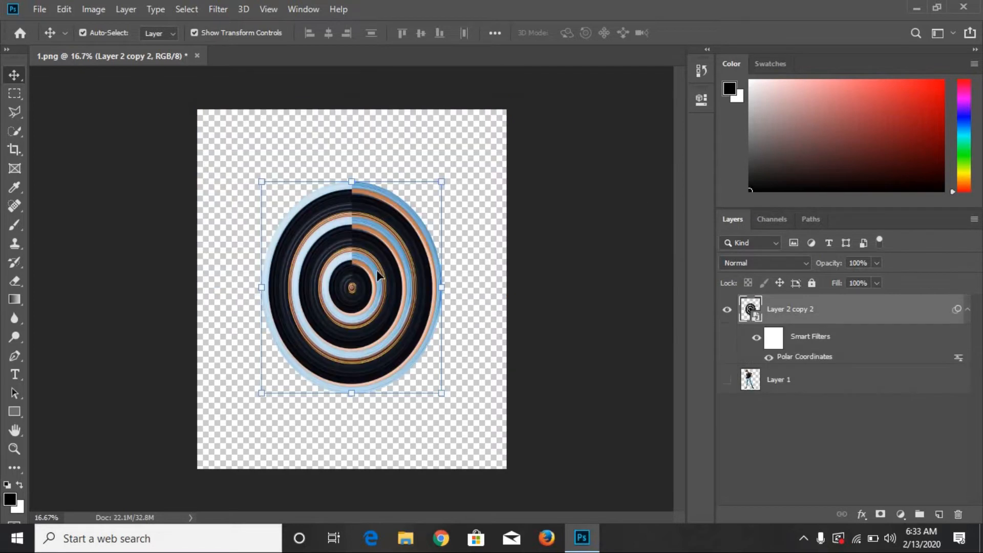
Show Layer 1 with the rings layer stacked beneath it, and move the rings up behind the man's upper body
click(728, 380)
drag(836, 314, 811, 383)
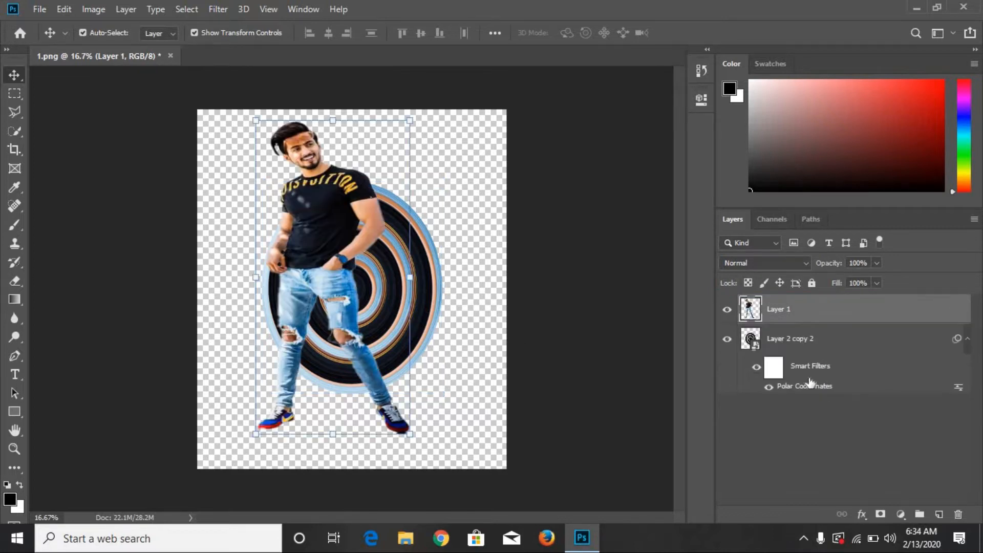
click(401, 283)
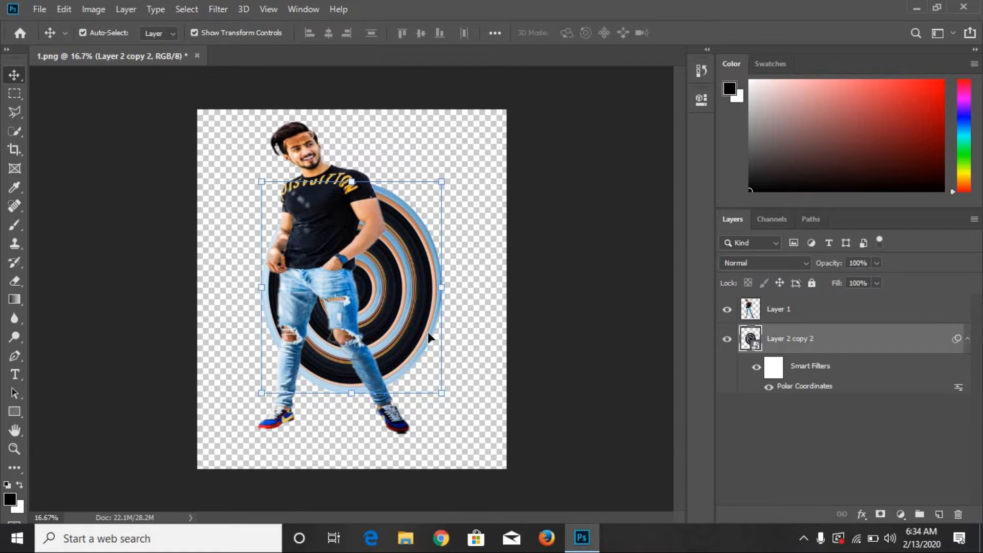
drag(397, 309, 373, 252)
drag(373, 342, 372, 342)
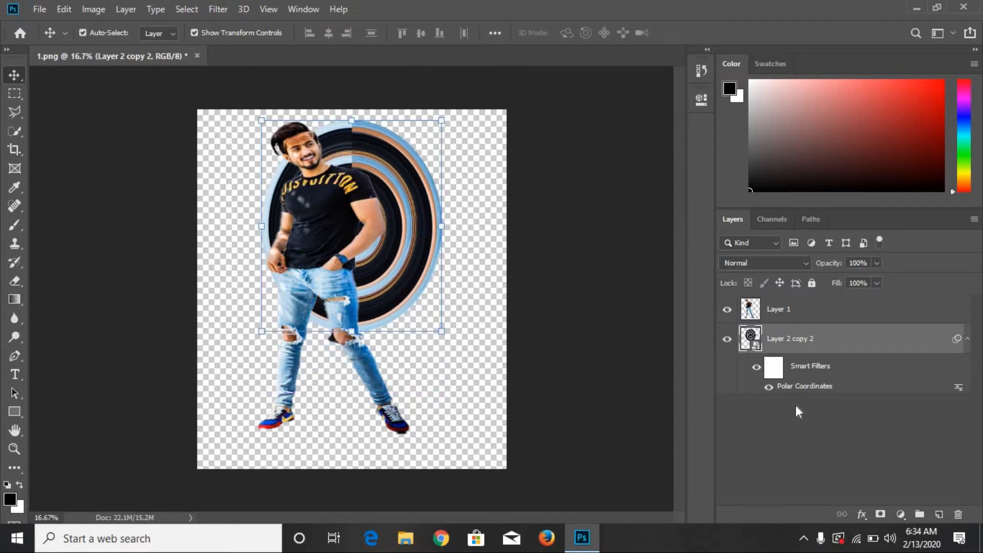
Rasterize the rings layer, Layer 2 copy 2
right_click(805, 338)
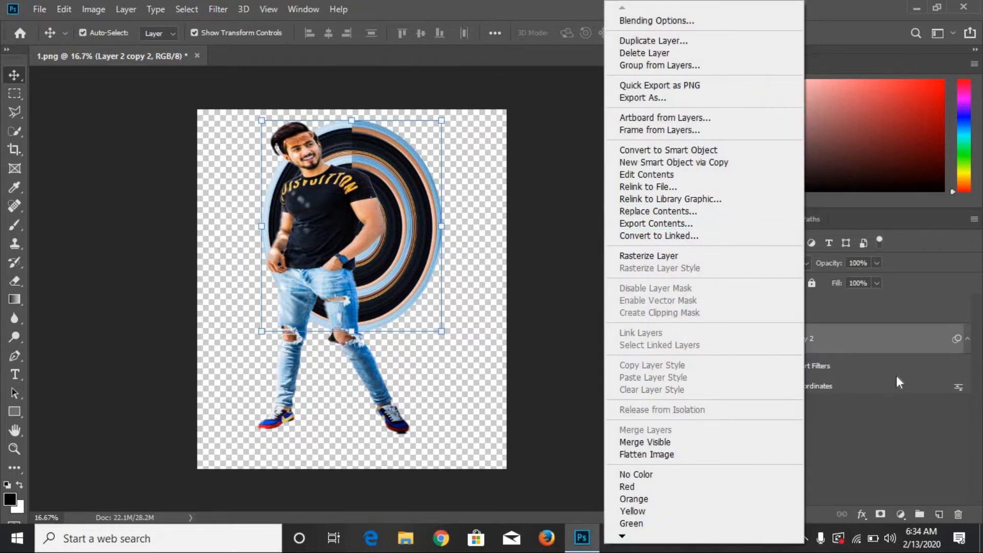
click(832, 396)
right_click(802, 339)
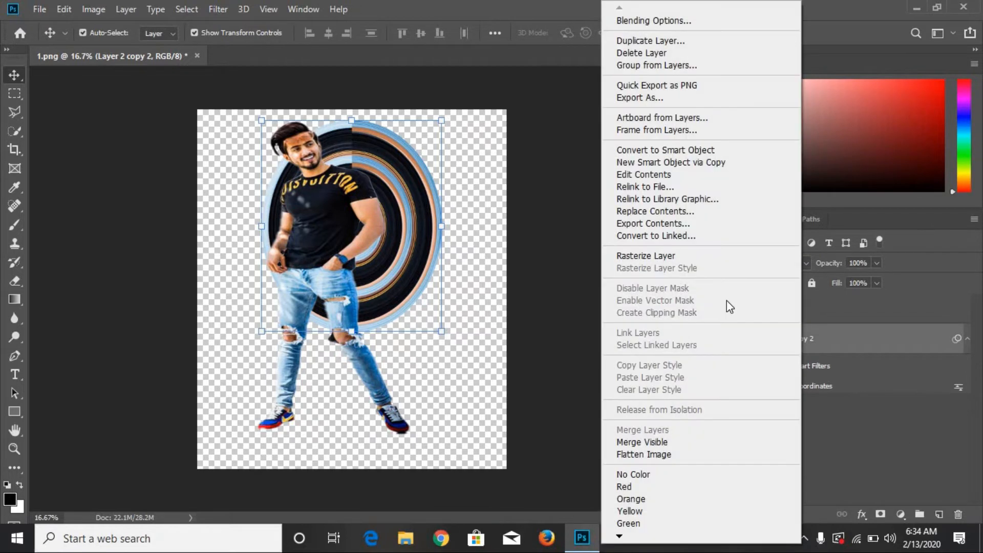
click(648, 254)
Rotate the rings to -13.92° and scale them to 175.12% width and 156.56% height behind the man
drag(405, 243, 386, 279)
drag(438, 376, 448, 349)
drag(389, 278, 389, 240)
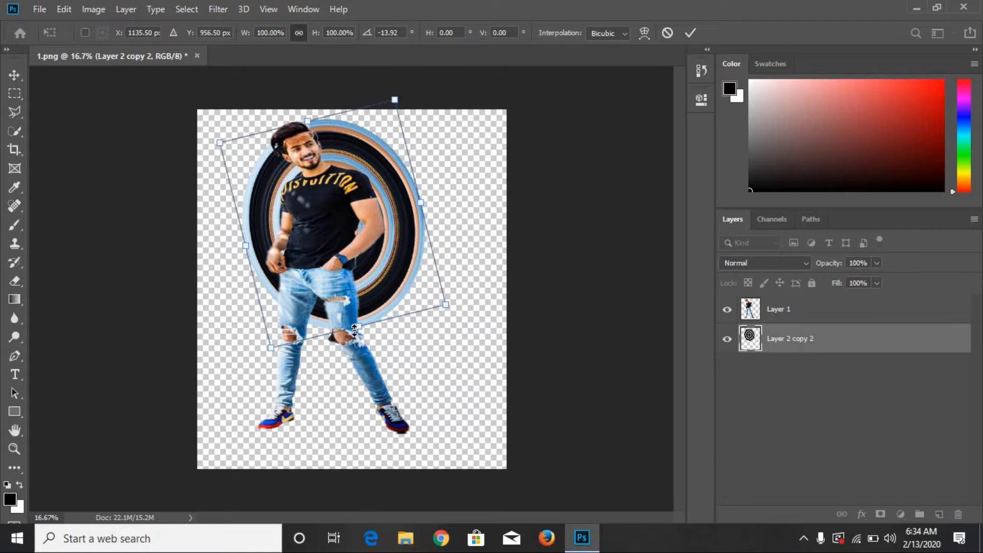
drag(354, 330, 346, 452)
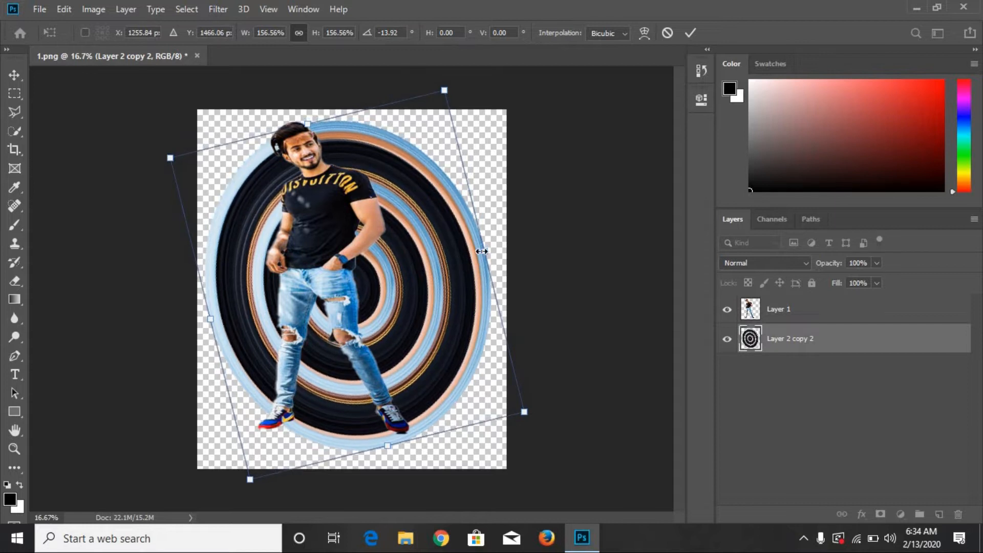
drag(484, 251, 516, 262)
drag(475, 290, 455, 300)
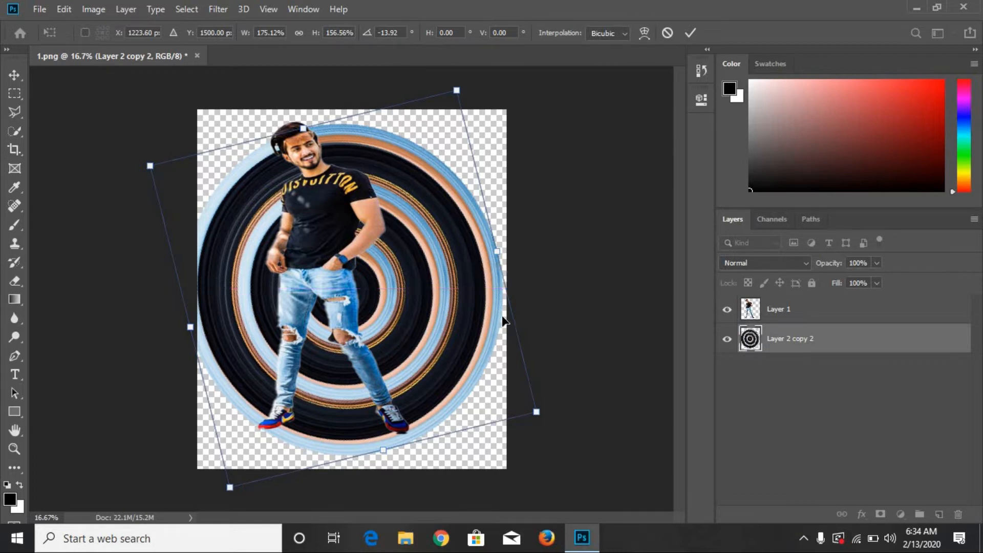
click(690, 34)
Nudge the rings upward and stretch their height to 102.17%
key(shift+Up)
key(shift+Up)
key(shift+Up)
key(shift+Up)
key(shift+Up)
key(shift+Up)
key(shift+Up)
drag(348, 448, 347, 455)
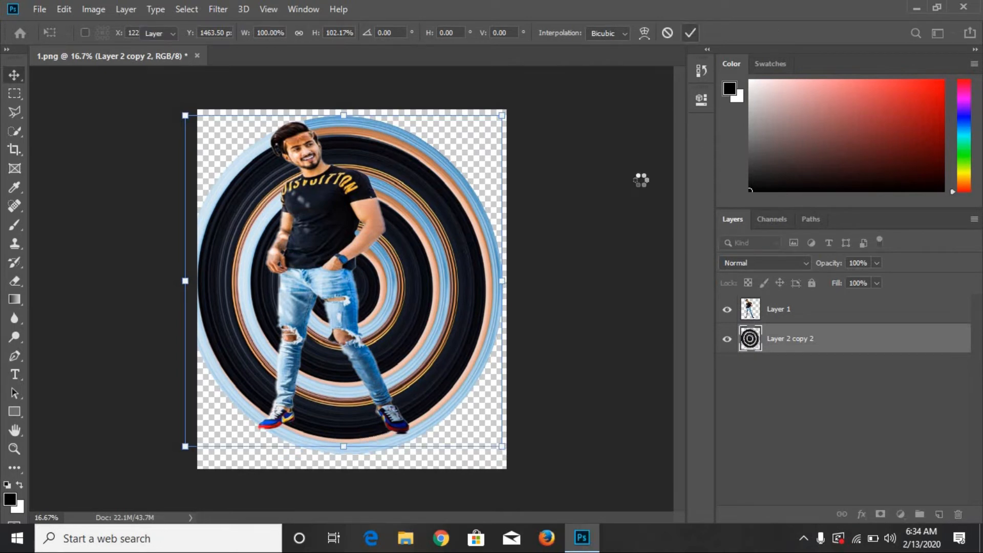
key(Return)
Nudge the man on Layer 1 to the right so he stands centred over the rings
click(323, 258)
key(shift+Right)
key(shift+Right)
key(shift+Right)
key(shift+Right)
key(shift+Right)
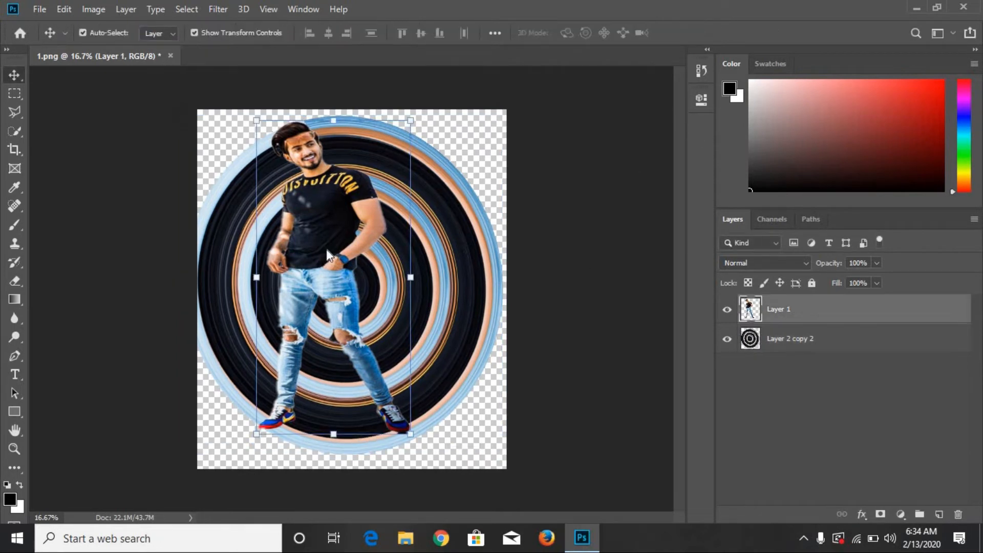
key(shift+Right)
key(shift+Right)
key(shift+Right)
key(shift+Right)
key(shift+Right)
key(shift+Right)
key(shift+Right)
key(shift+Right)
key(shift+Right)
key(shift+Right)
key(shift+Right)
key(shift+Right)
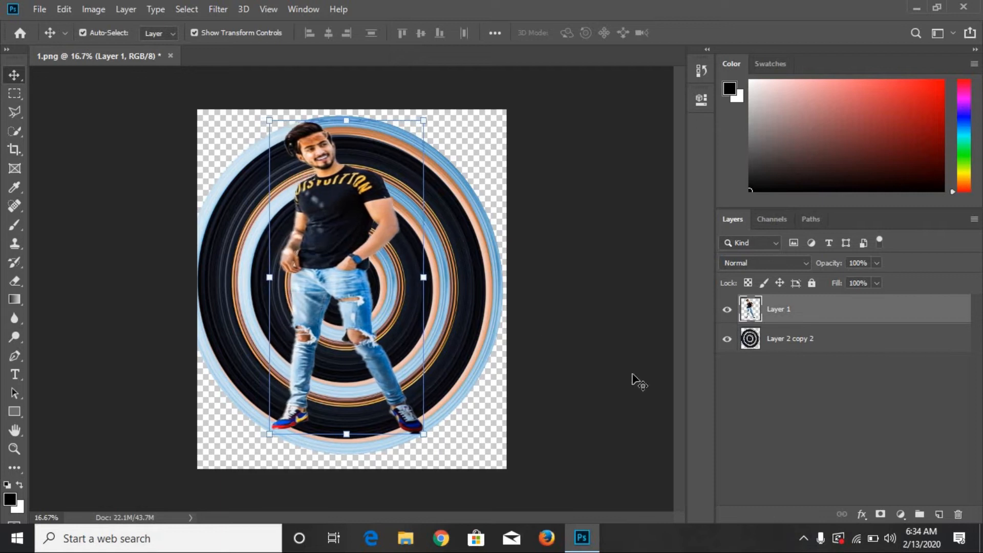
click(636, 380)
Reduce the height of the rings layer to 98.59% and nudge the rings upward behind the man
click(470, 280)
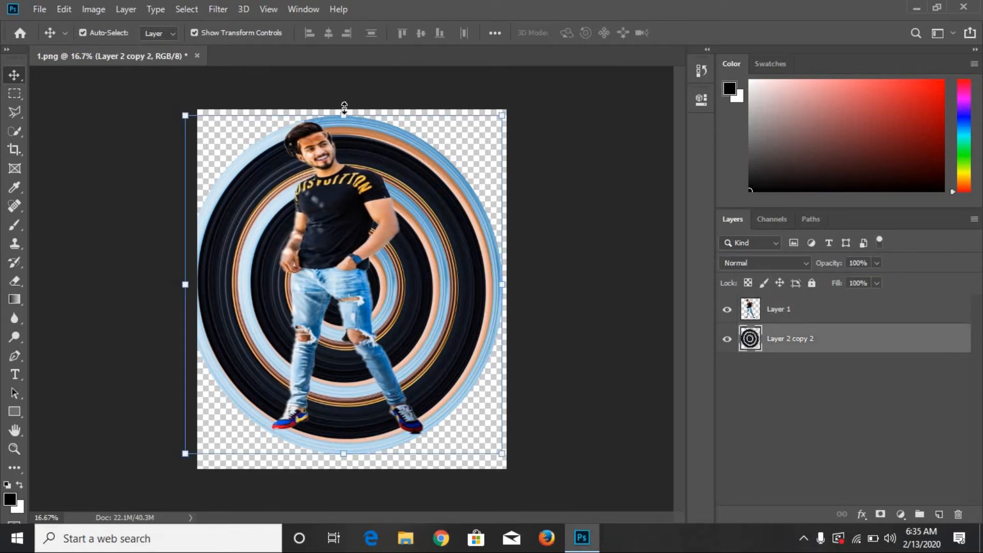
drag(340, 108, 340, 116)
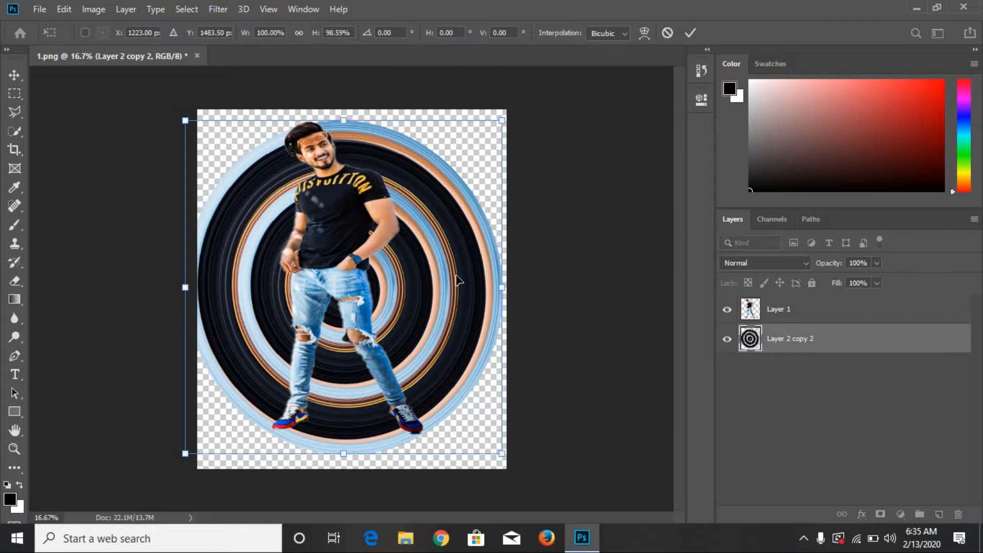
key(shift+Up)
key(shift+Up)
key(shift+Up)
key(shift+Up)
key(shift+Up)
key(shift+Up)
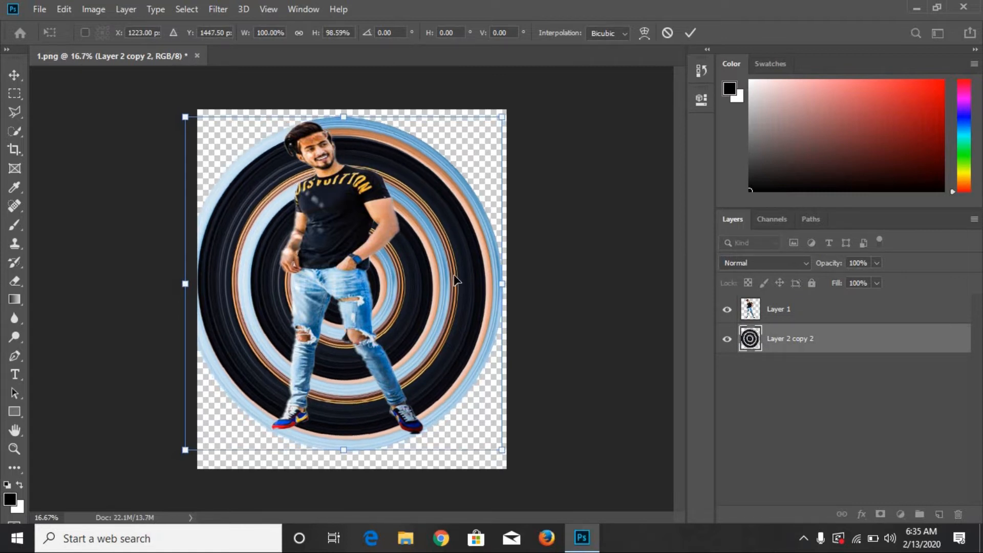
key(Up)
key(Up)
key(Up)
key(Up)
key(Up)
key(Up)
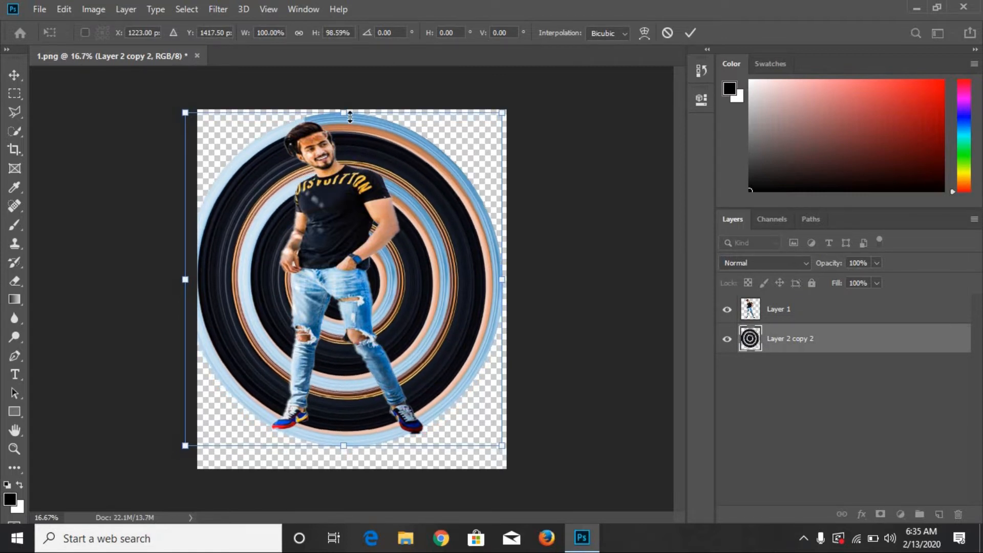
Squash the rings further to 96.25% height and apply the transformation
drag(350, 117, 358, 121)
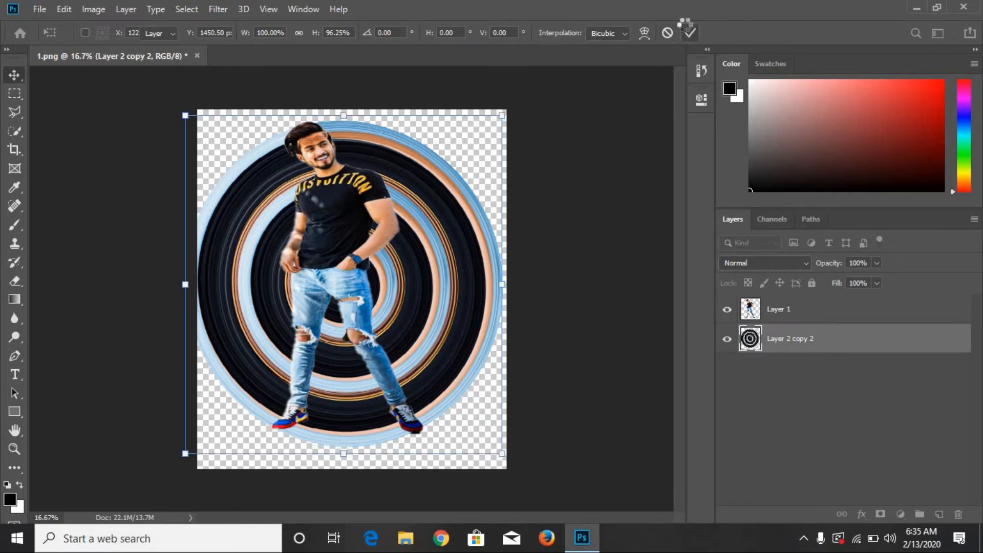
click(689, 32)
click(562, 286)
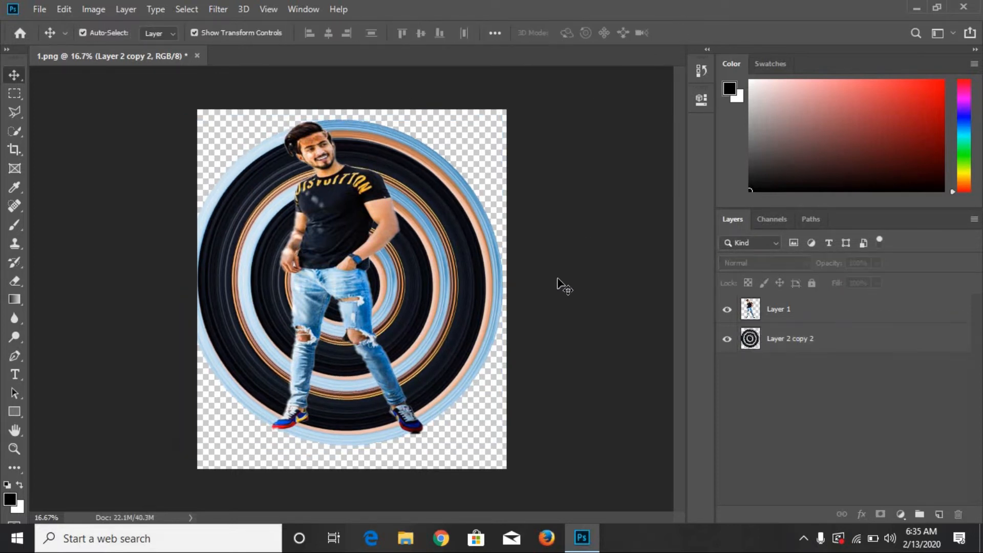
Erase the half of the rings on the left side of the man from Layer 2 copy 2 with a 400 px eraser
click(473, 336)
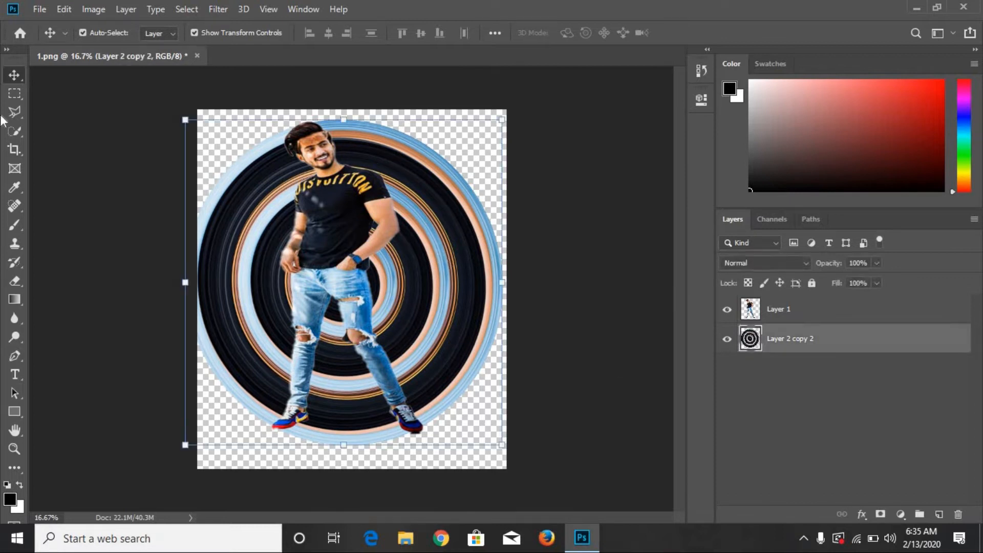
click(18, 280)
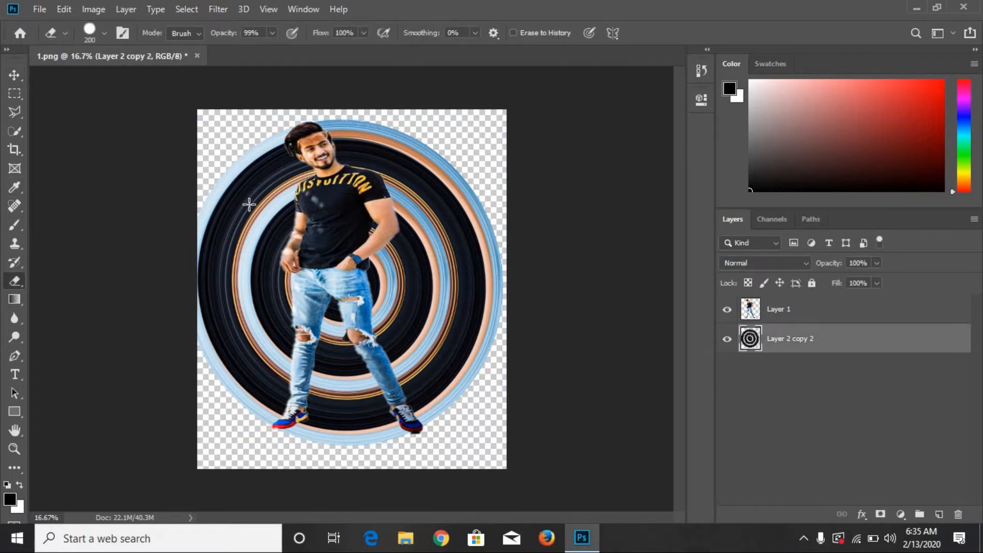
click(266, 193)
key(bracketright)
mouse_move(254, 177)
mouse_down()
mouse_move(259, 204)
mouse_move(275, 155)
mouse_move(295, 178)
mouse_move(266, 253)
mouse_move(228, 254)
mouse_move(219, 193)
mouse_move(185, 388)
mouse_move(266, 321)
mouse_move(222, 351)
mouse_move(220, 307)
mouse_up()
mouse_move(278, 314)
mouse_down()
mouse_move(259, 410)
mouse_move(233, 387)
mouse_move(204, 413)
mouse_move(114, 289)
mouse_up()
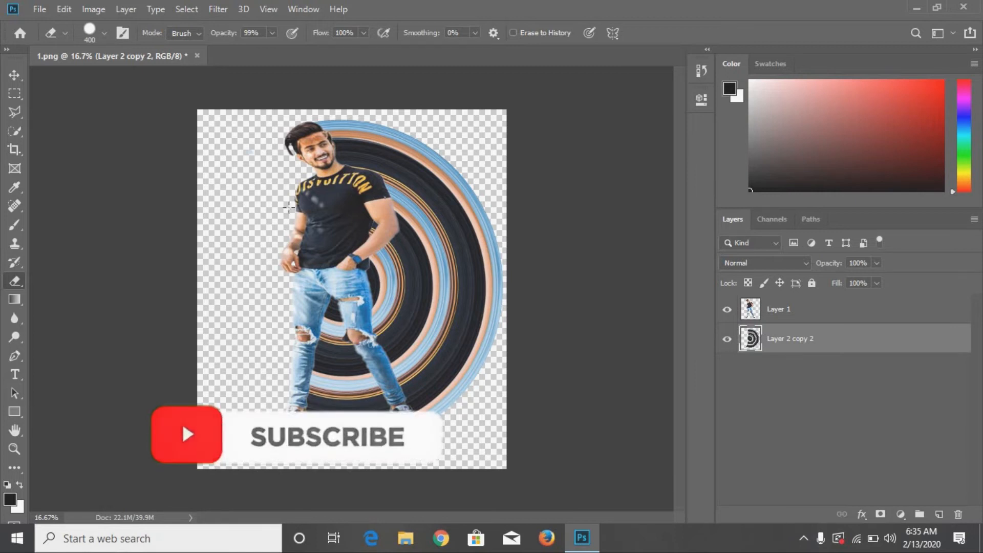
Open the smoky background image 2 from the Desktop folder
click(15, 75)
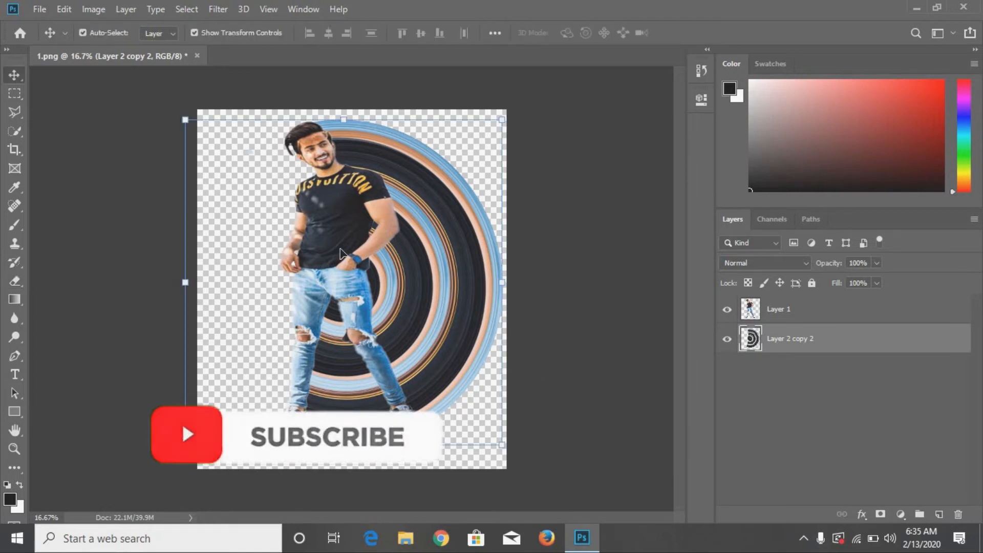
click(40, 10)
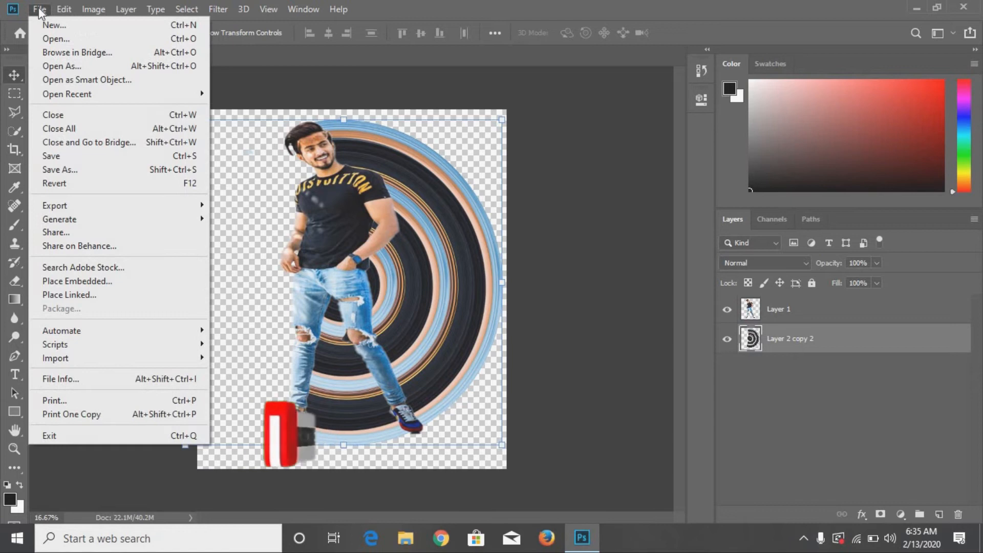
click(57, 39)
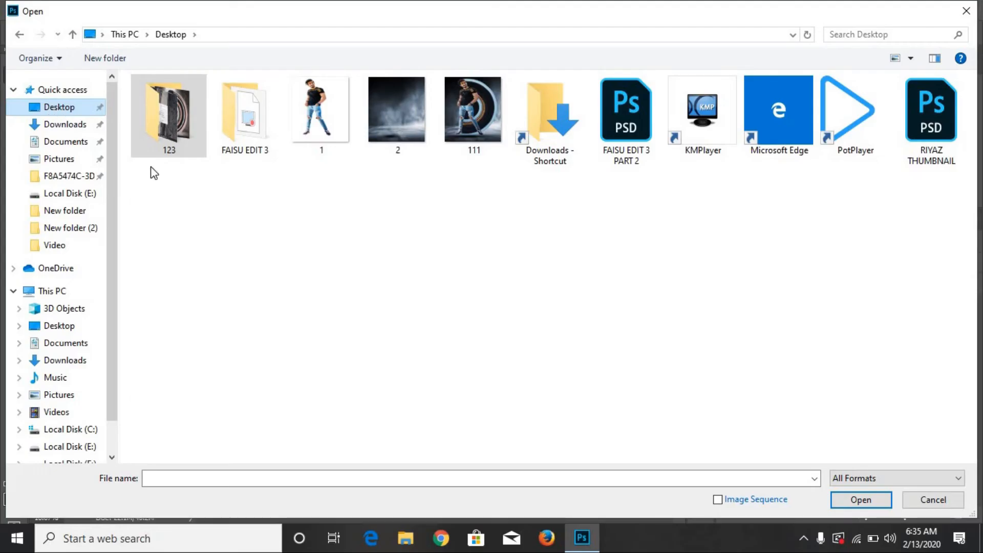
click(402, 123)
click(862, 500)
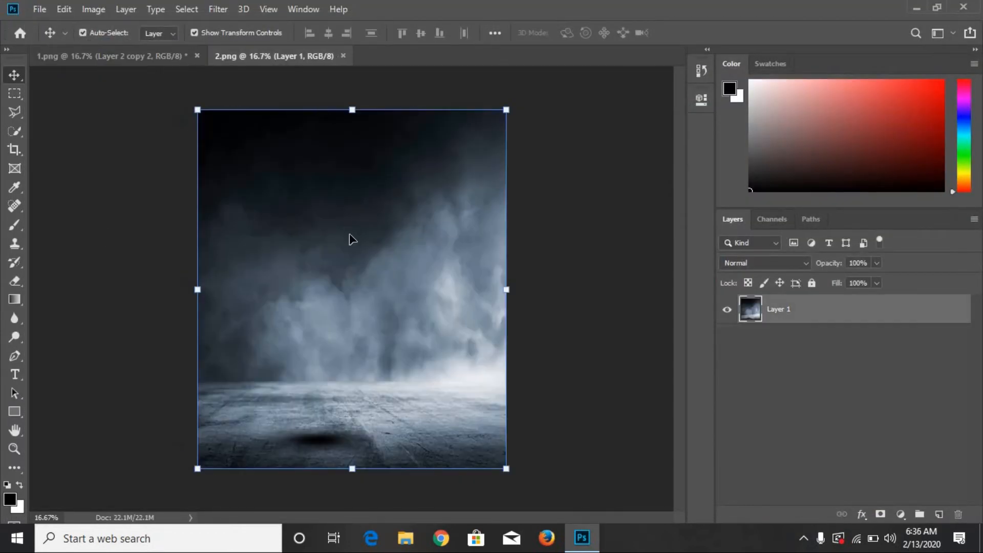
Copy the smoky background into 1.png, fit it to the canvas and place its layer beneath the rings layer
drag(138, 51, 255, 199)
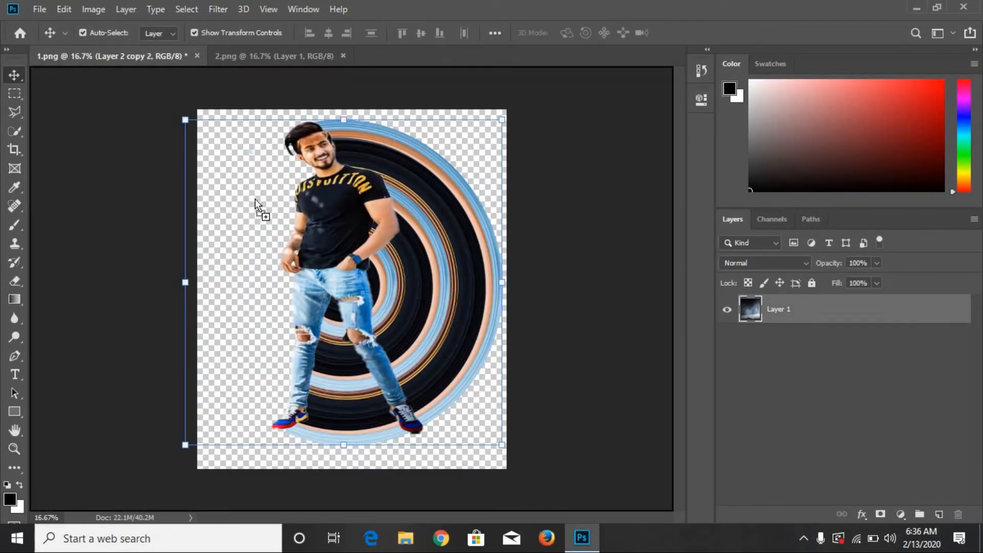
mouse_move(309, 256)
mouse_down()
mouse_move(273, 238)
mouse_move(329, 293)
mouse_move(336, 243)
mouse_move(321, 267)
mouse_up()
click(583, 287)
drag(799, 357, 796, 383)
click(607, 286)
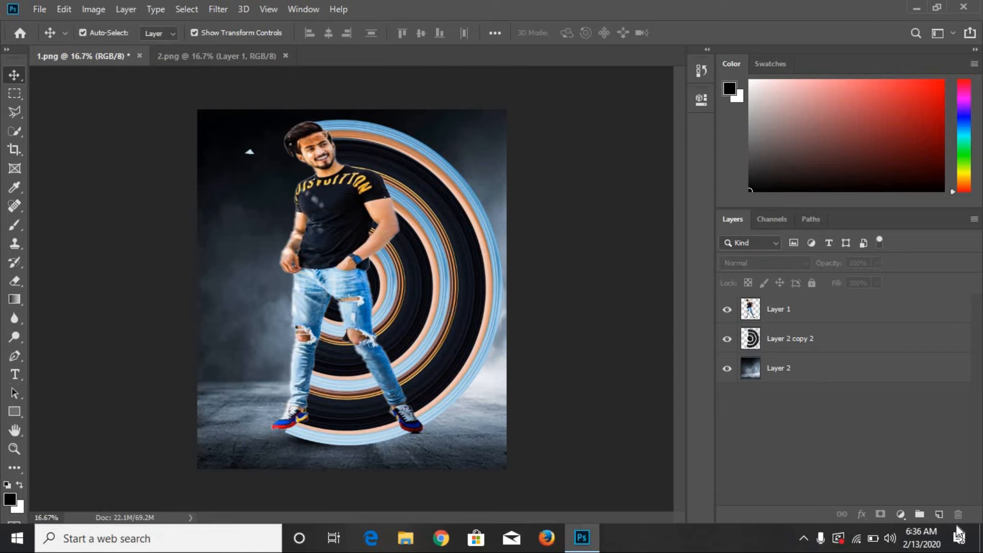
Add a new layer above the man, try a 1400 px black brush stroke at 42% opacity near his feet, and undo the stroke
click(939, 514)
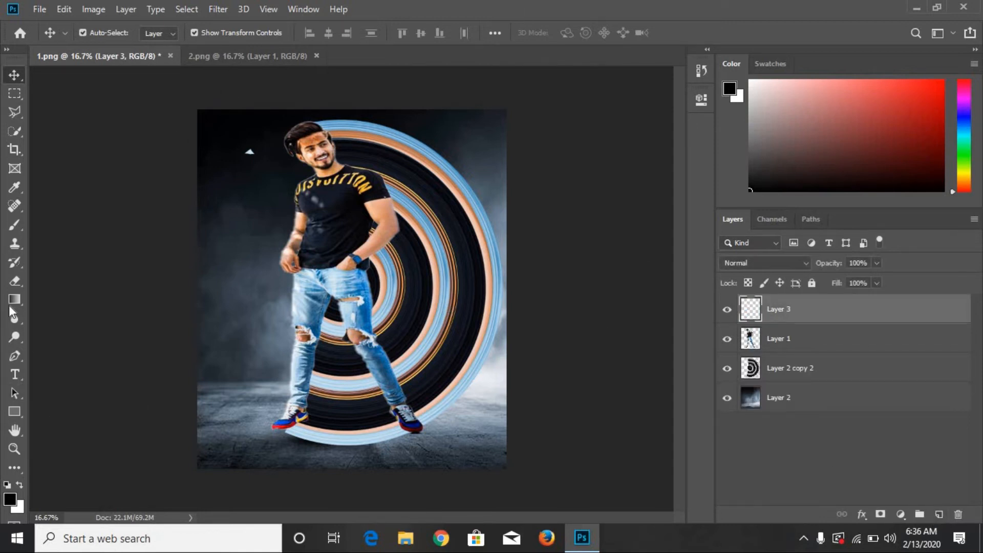
click(15, 224)
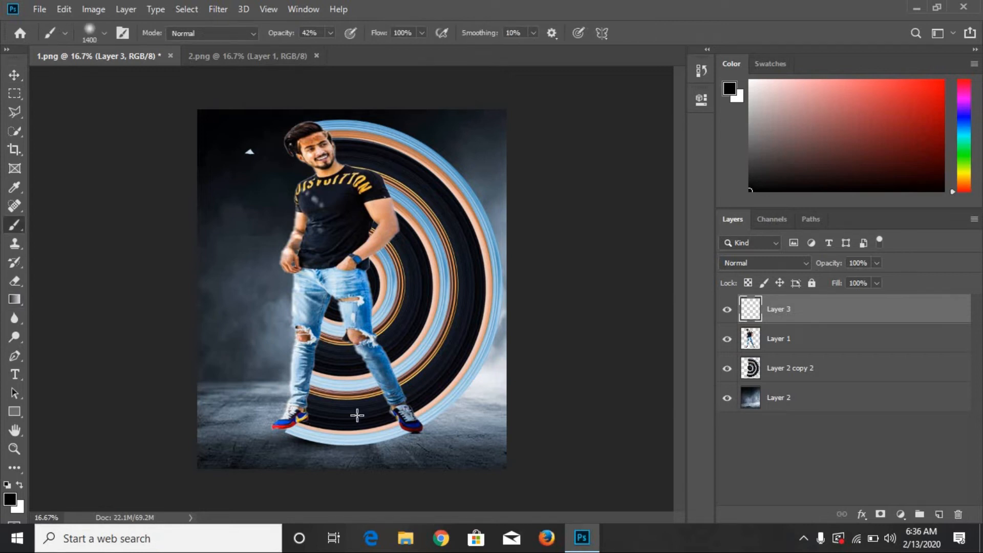
drag(336, 436, 396, 429)
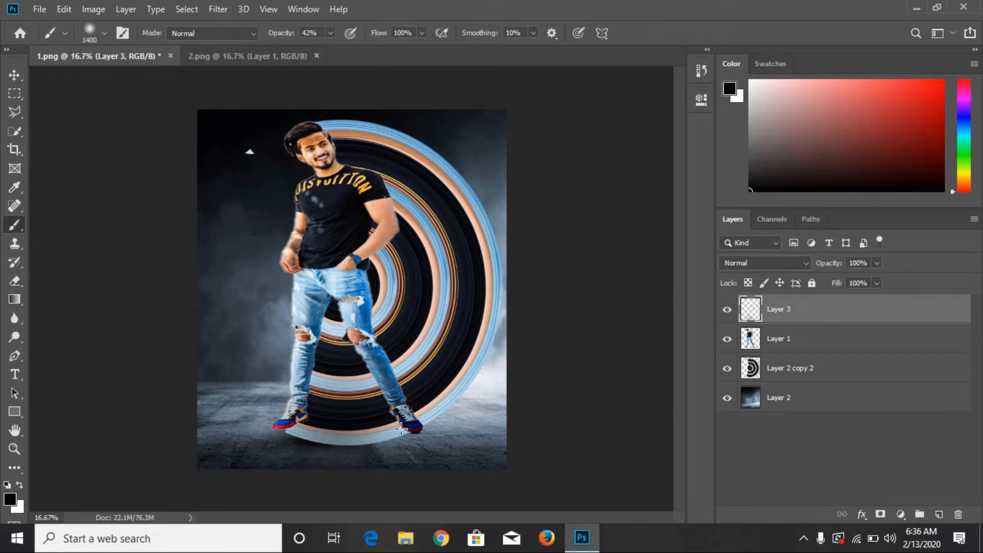
key(ctrl+z)
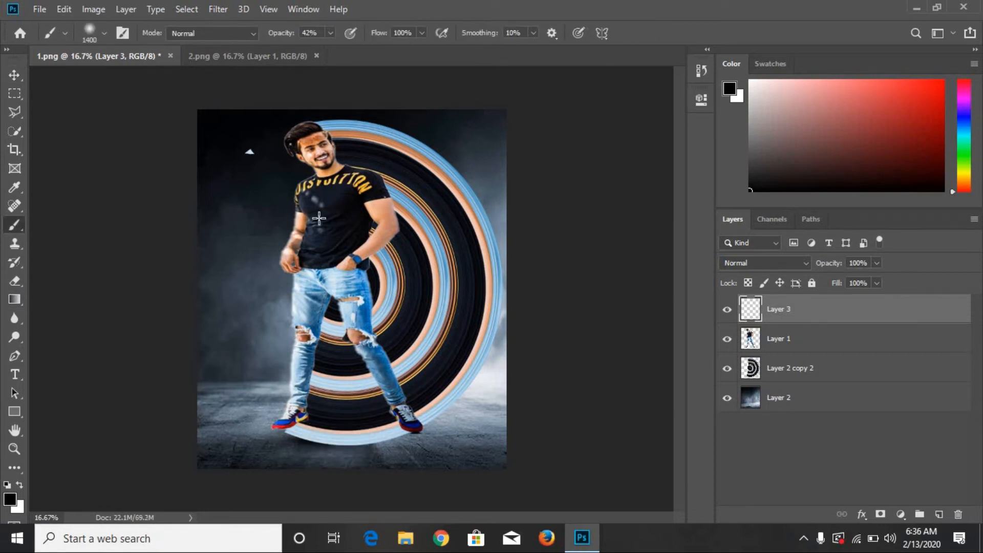
Paint a soft black shadow between the man's feet using a 1900 px brush at 73% opacity
click(332, 32)
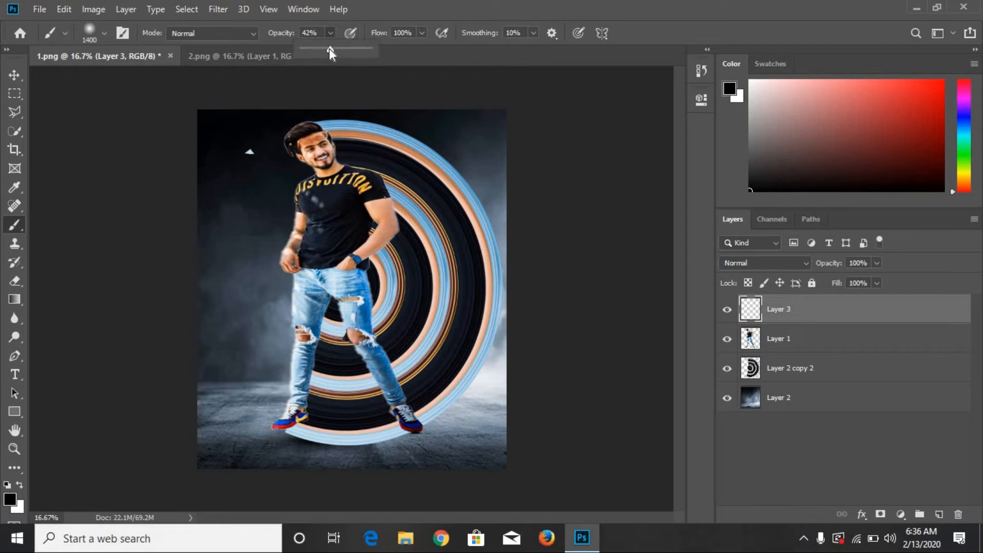
click(351, 47)
key(bracketright)
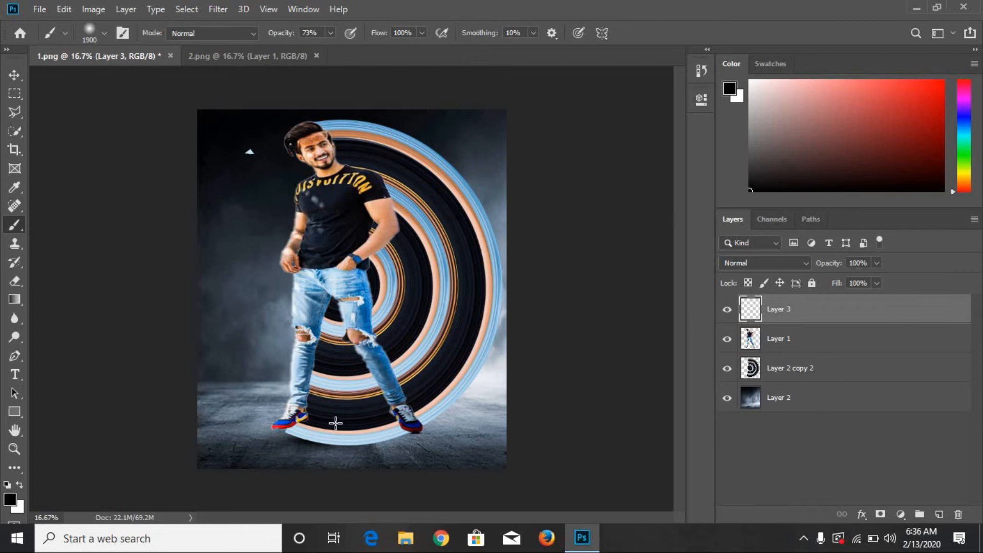
click(338, 423)
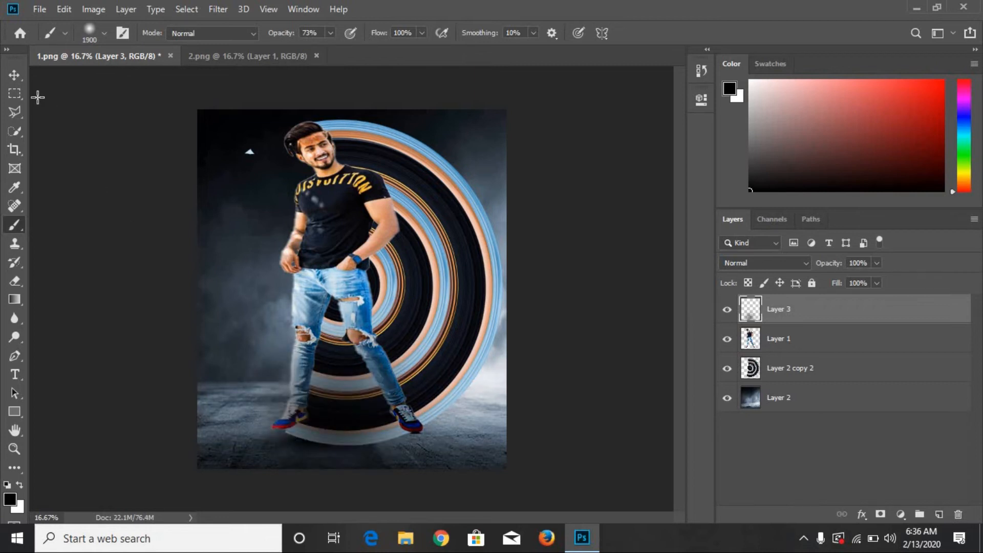
Flatten the shadow on Layer 3 to 20.46% height, place it on the floor under the feet and shift it slightly right
key(v)
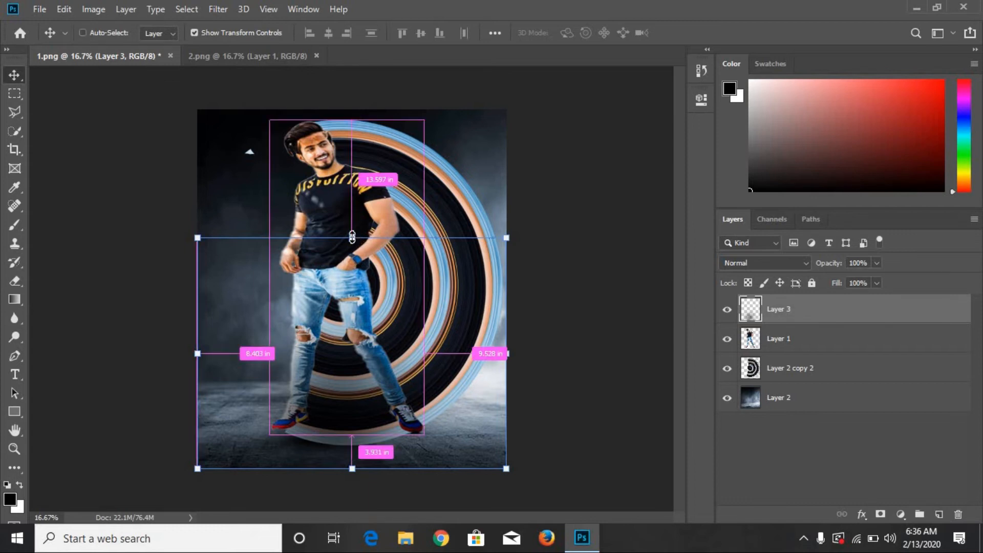
drag(352, 238, 351, 390)
drag(336, 476, 353, 447)
drag(351, 404, 348, 441)
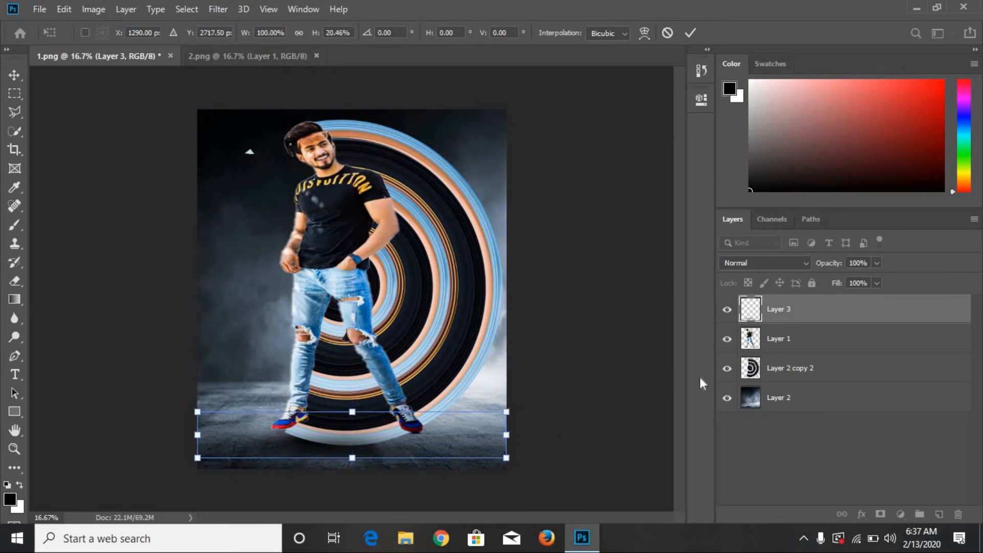
drag(364, 454, 380, 454)
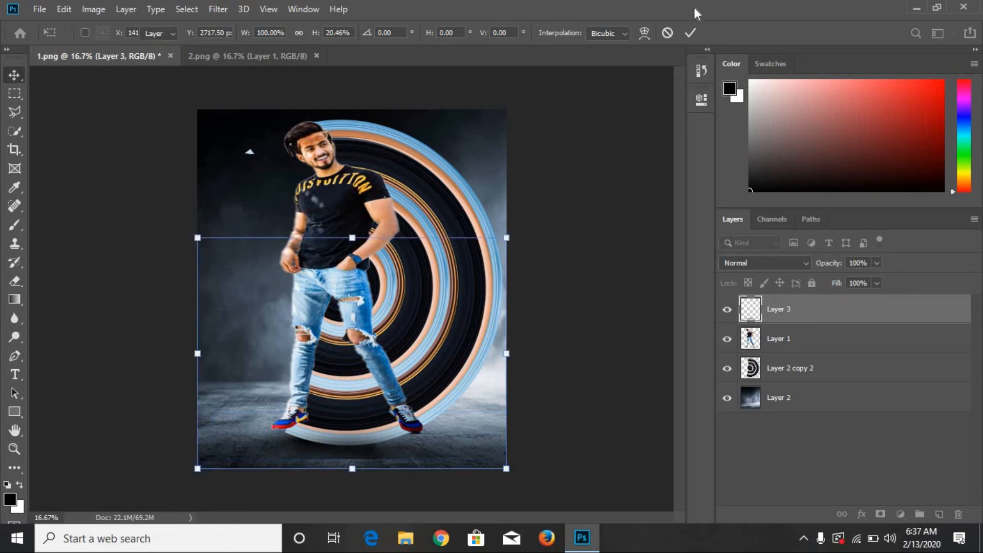
click(690, 33)
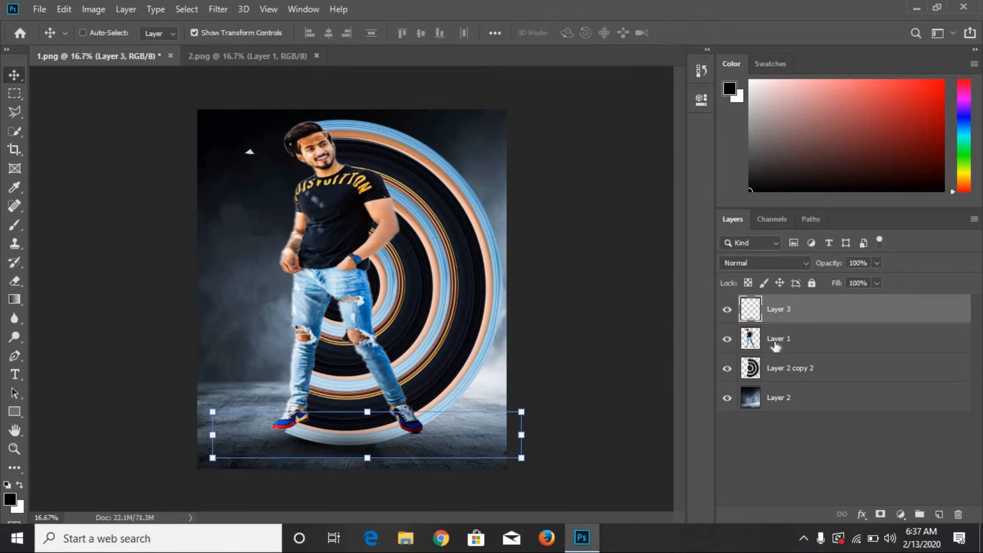
Duplicate the shadow on Layer 3 to darken it, then deselect all layers
key(ctrl+j)
key(ctrl)
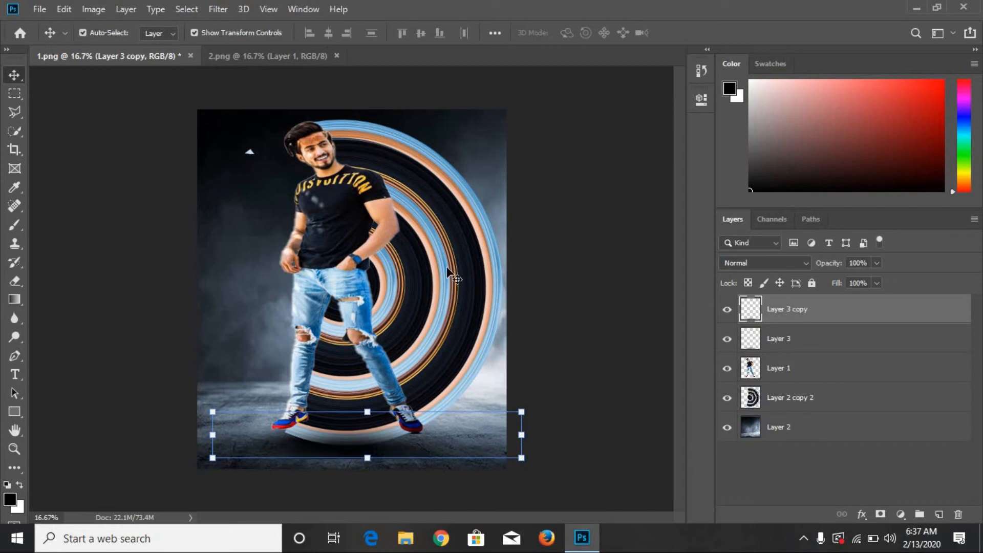
click(544, 397)
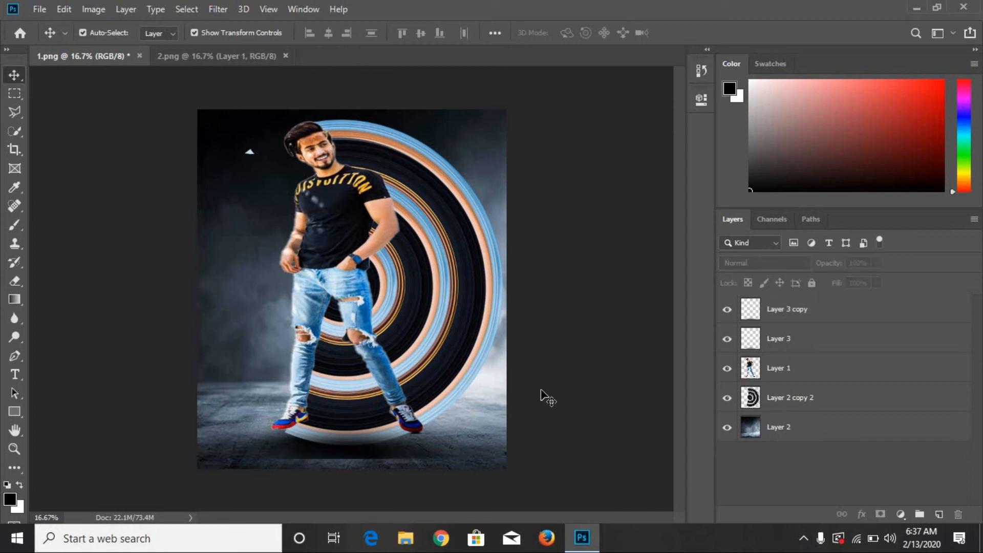
Nudge the rings on Layer 2 copy 2 up and down until they sit slightly higher, just above the floor shadow
click(424, 380)
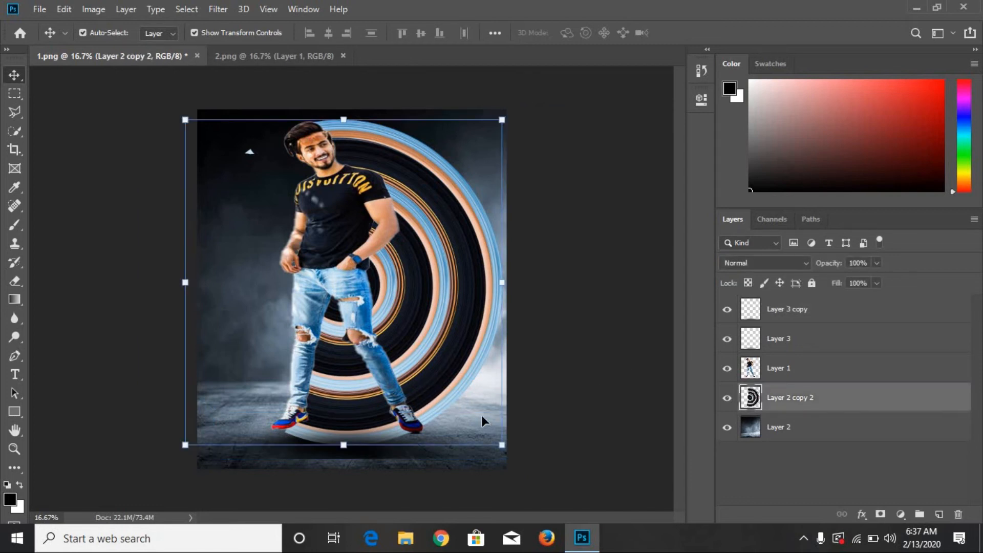
key(shift+Up)
key(shift+Up)
key(shift+Up)
key(shift+Up)
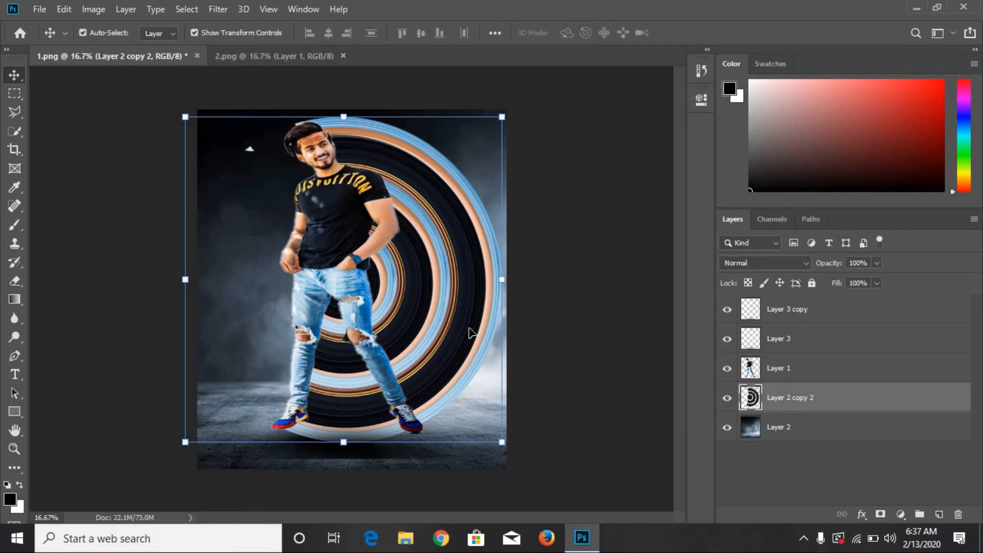
key(Down)
key(Down)
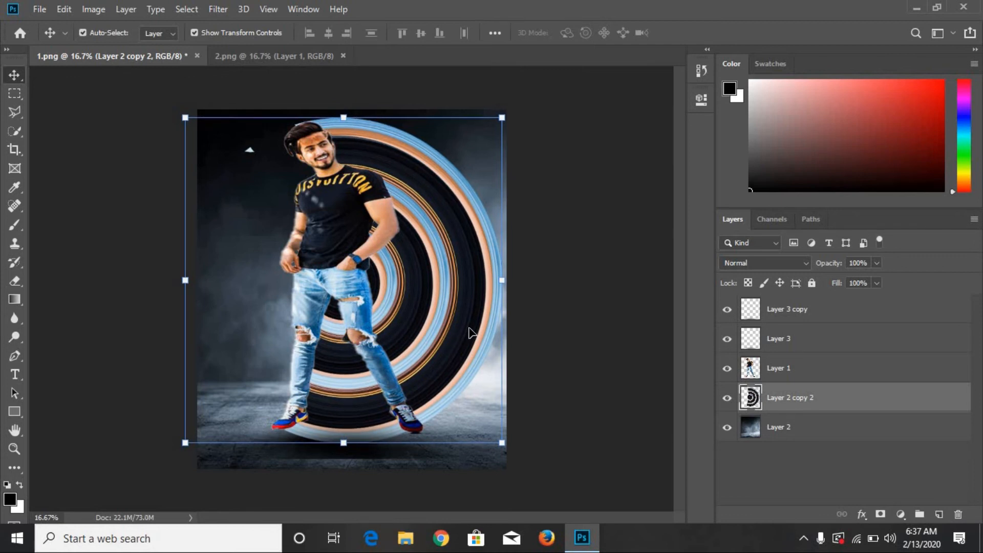
key(shift+Up)
key(shift+Up)
key(shift+Up)
key(shift+Up)
key(shift+Up)
key(shift+Up)
key(shift+Up)
key(shift+Up)
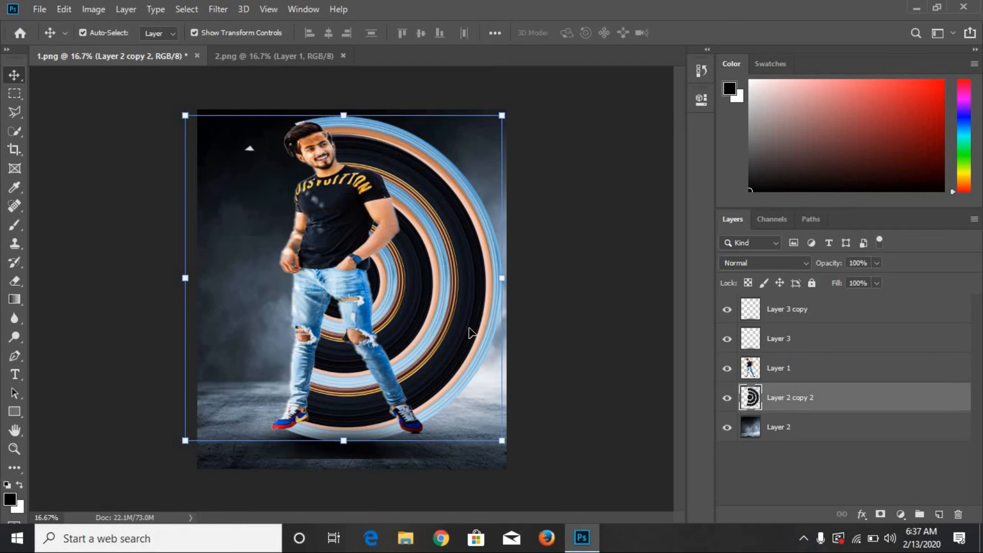
key(Down)
key(Down)
key(Down)
key(Down)
key(Down)
key(Down)
key(Down)
key(Down)
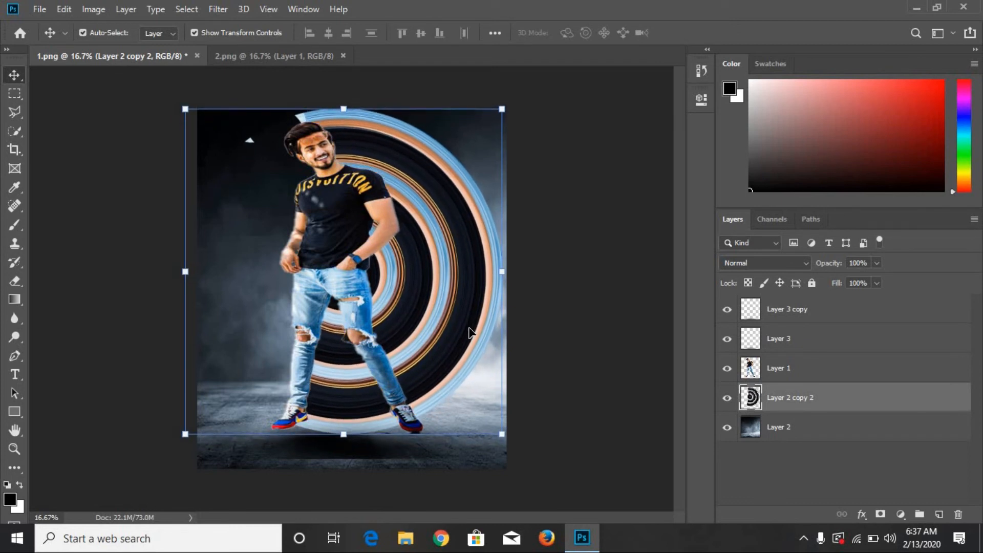
key(shift+Down)
key(shift+Down)
key(shift+Down)
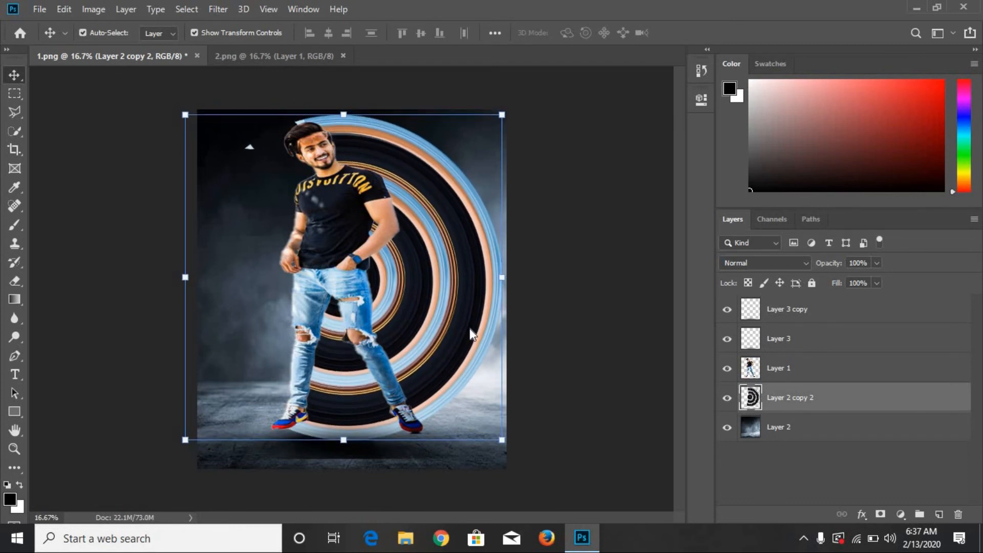
key(shift+Down)
key(shift+Down)
key(shift+Down)
key(shift+Down)
key(shift+Up)
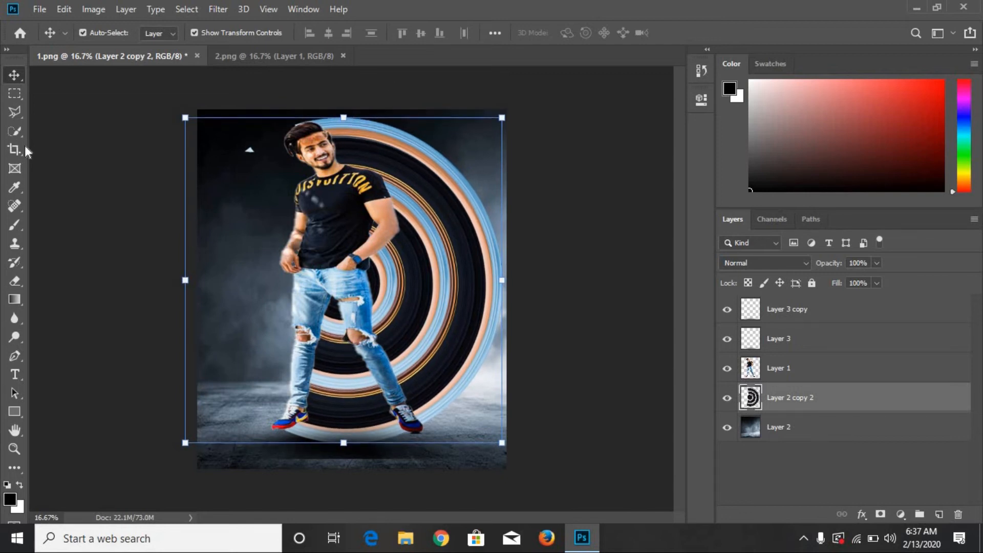
Hide Layer 1 briefly to check the ring edge behind the man, then show it and reselect Layer 2 copy 2
click(14, 280)
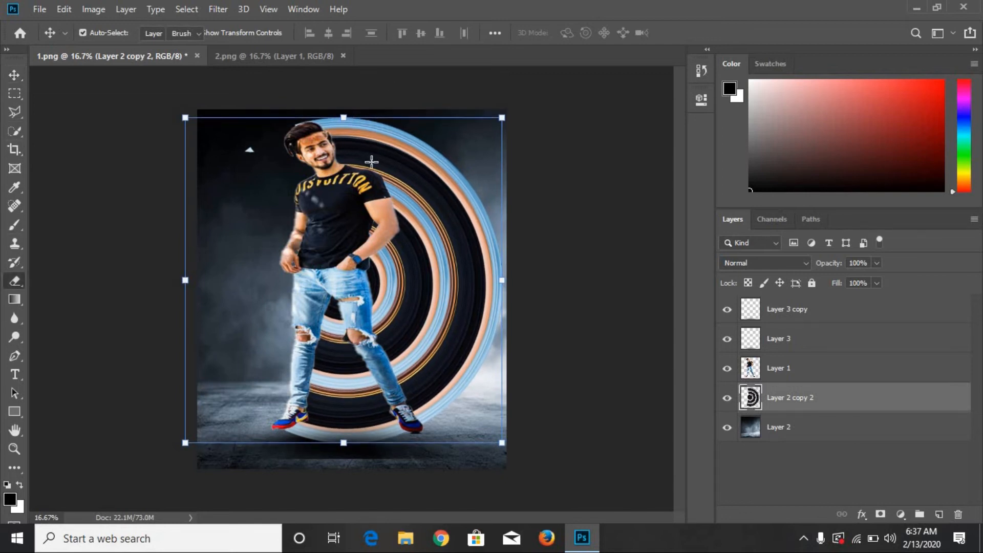
ctrl+click(380, 217)
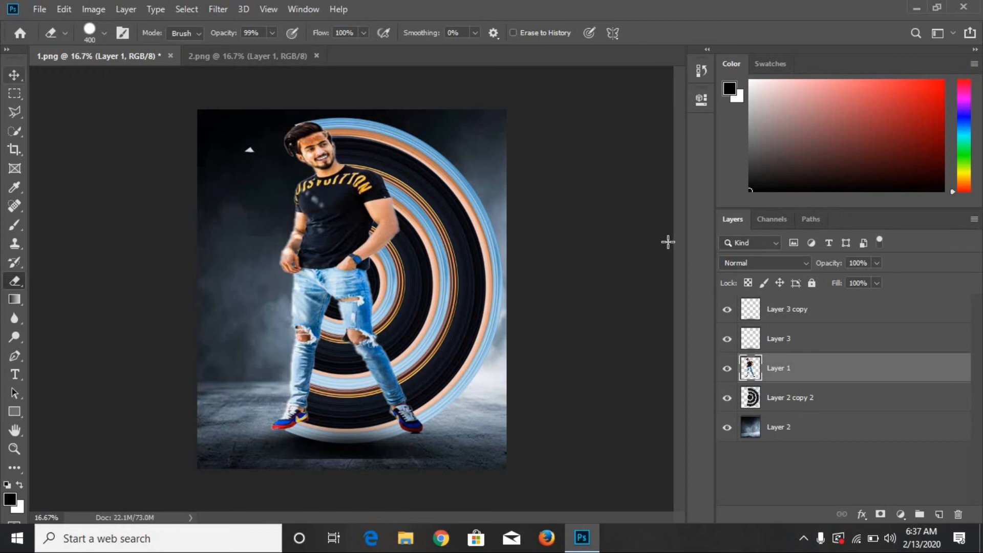
click(726, 368)
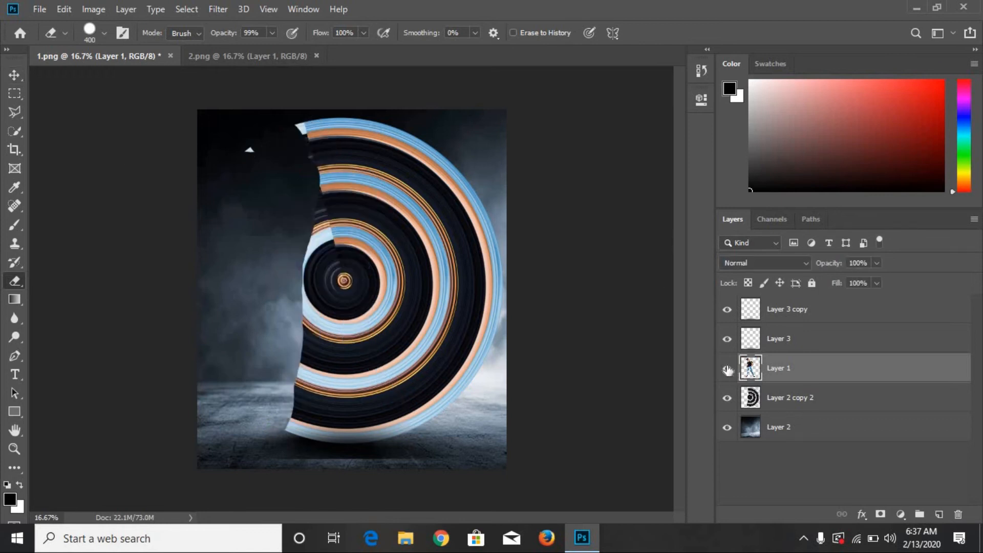
click(726, 368)
click(790, 398)
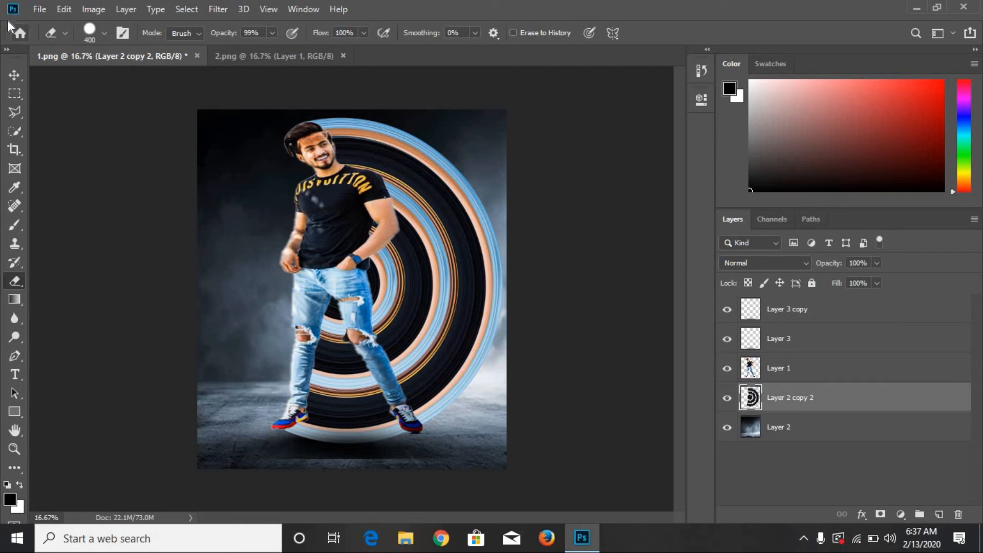
key(v)
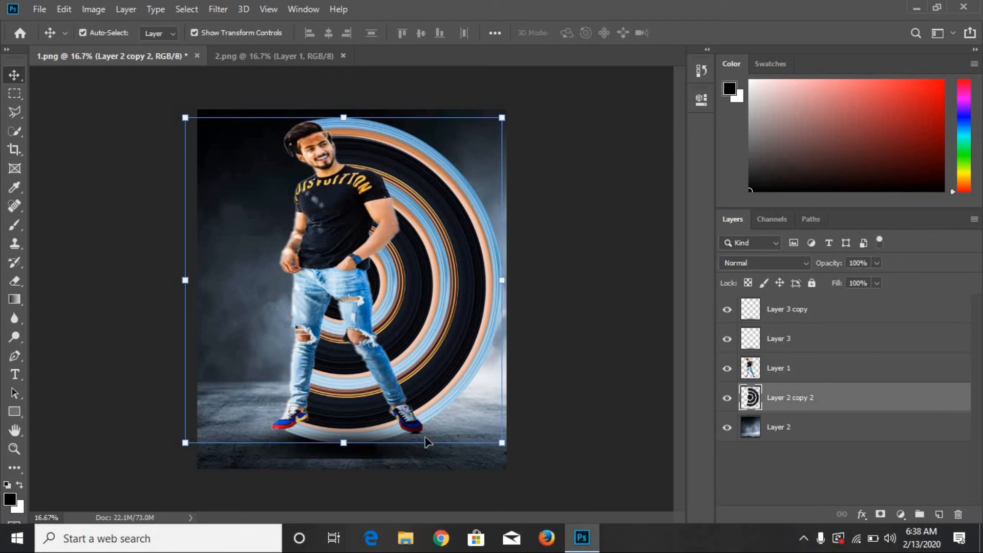
Nudge the duplicate shadow on Layer 3 copy upward so it sits closer under the feet and rings
click(806, 321)
key(shift+Up)
key(shift+Up)
key(shift+Up)
key(shift+Up)
key(shift+Up)
key(shift+Up)
key(shift+Up)
key(shift+Up)
key(shift+Up)
key(shift+Up)
key(shift+Up)
key(shift+Up)
key(shift+Up)
key(shift+Up)
key(shift+Up)
key(shift+Up)
Reposition the shadow on Layer 3 slightly higher and further left beneath the man's feet, then deselect all layers
click(791, 339)
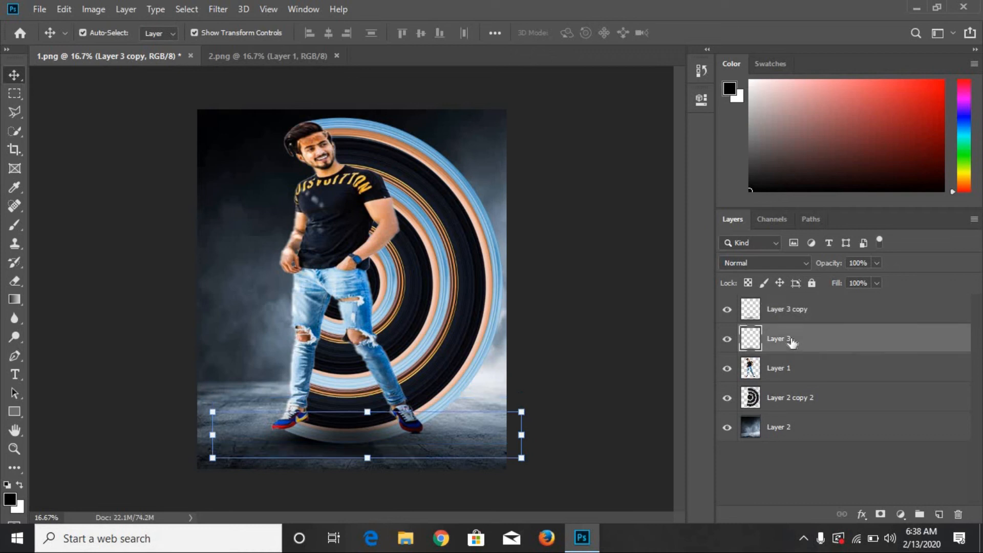
key(shift+Down)
key(shift+Down)
key(shift+Down)
key(shift+Down)
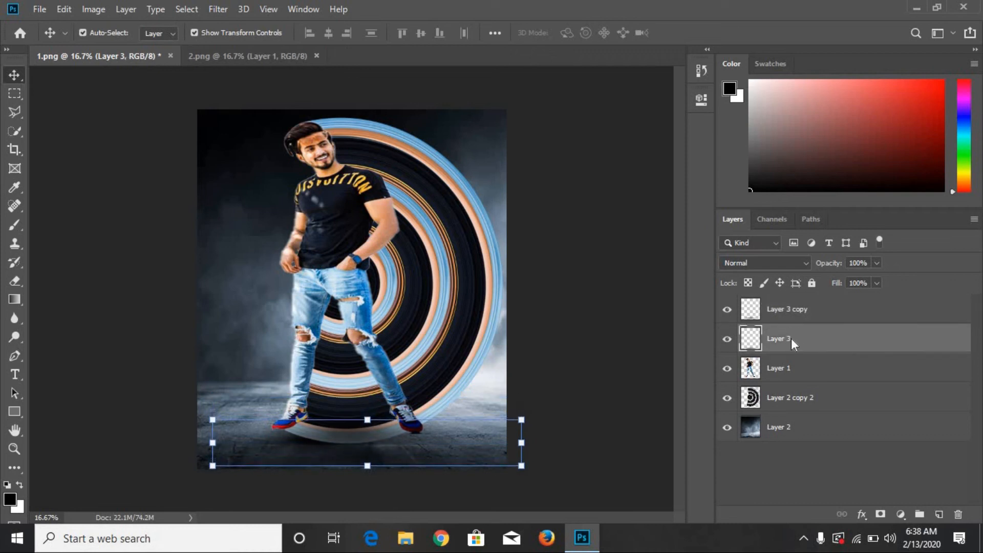
key(shift+Up)
key(shift+Up)
key(shift+Up)
key(shift+Up)
key(shift+Up)
key(shift+Up)
key(shift+Up)
key(shift+Up)
key(shift+Up)
key(shift+Left)
key(shift+Left)
key(shift+Left)
key(shift+Left)
key(shift+Left)
key(shift+Left)
key(shift+Left)
key(shift+Left)
key(shift+Left)
key(shift+Left)
key(shift+Left)
key(shift+Left)
key(shift+Left)
key(shift+Left)
key(shift+Up)
key(shift+Up)
key(shift+Down)
key(shift+Down)
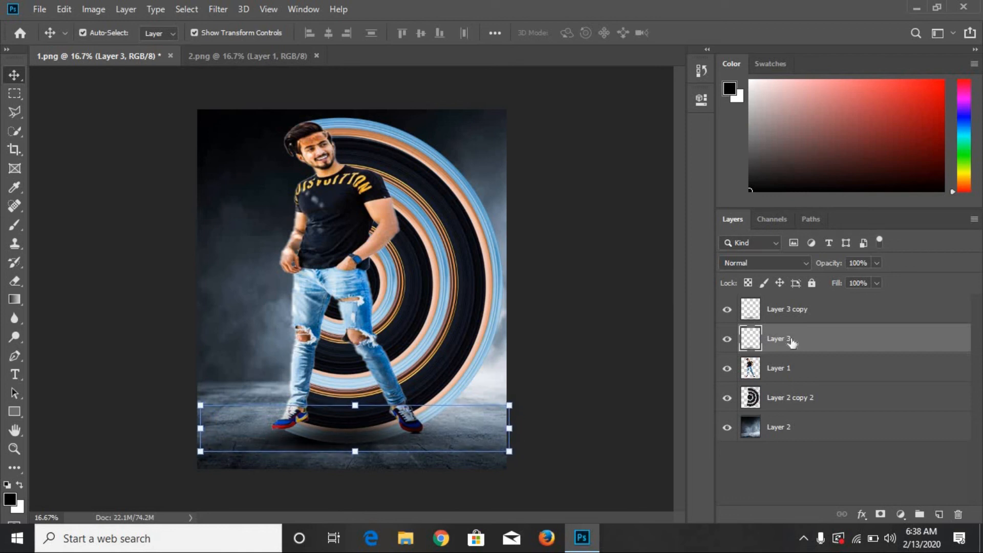
click(588, 239)
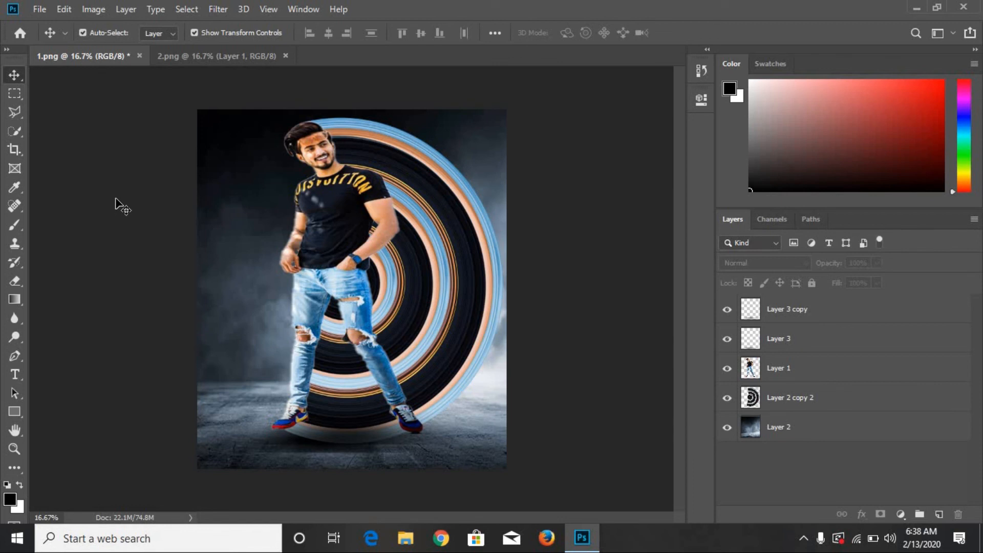
View the composite at 25% zoom and examine the man and rings from feet to head
key(ctrl+plus)
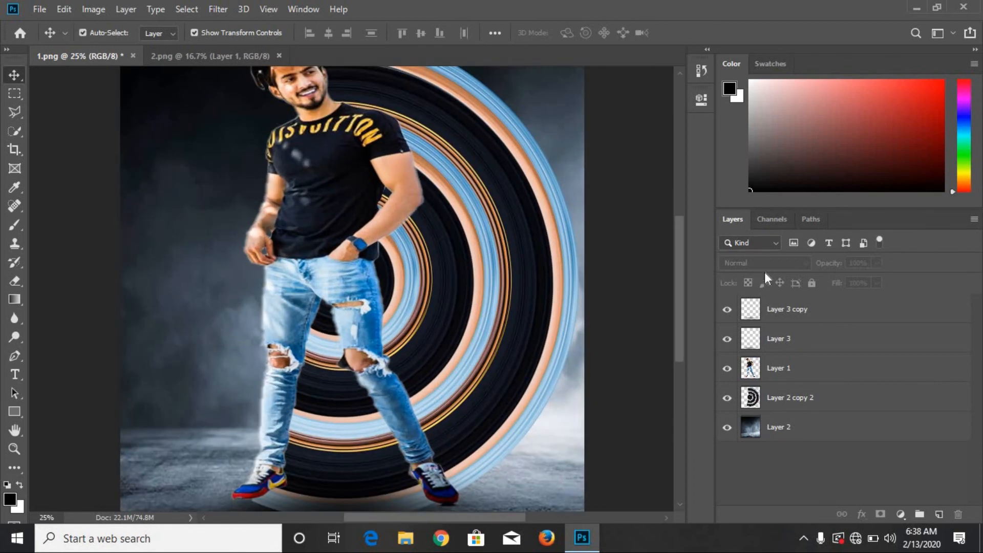
scroll(678, 279, right, 5)
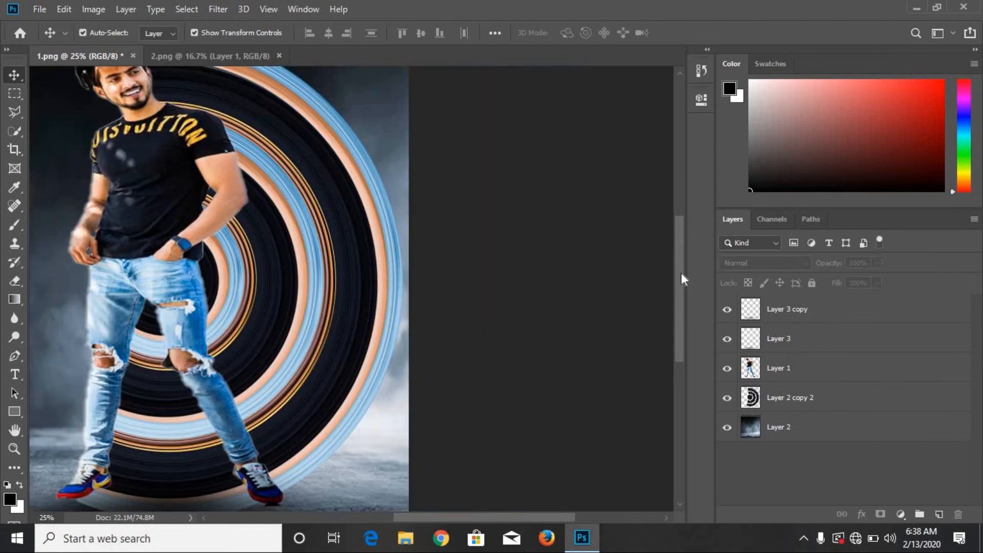
drag(538, 514, 495, 517)
mouse_move(676, 309)
mouse_down()
mouse_move(676, 276)
mouse_move(682, 293)
mouse_up()
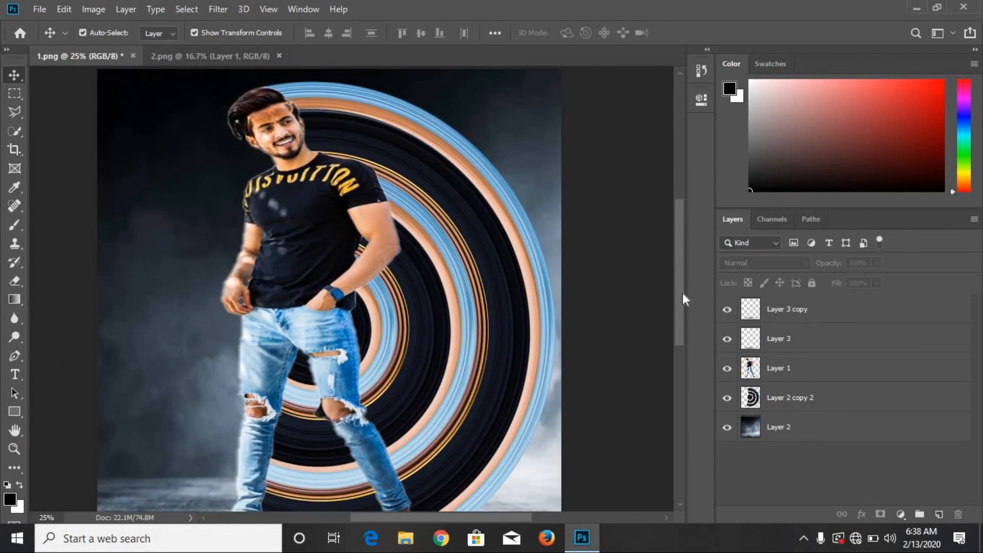
mouse_move(683, 292)
mouse_down()
mouse_move(679, 266)
mouse_move(677, 287)
mouse_up()
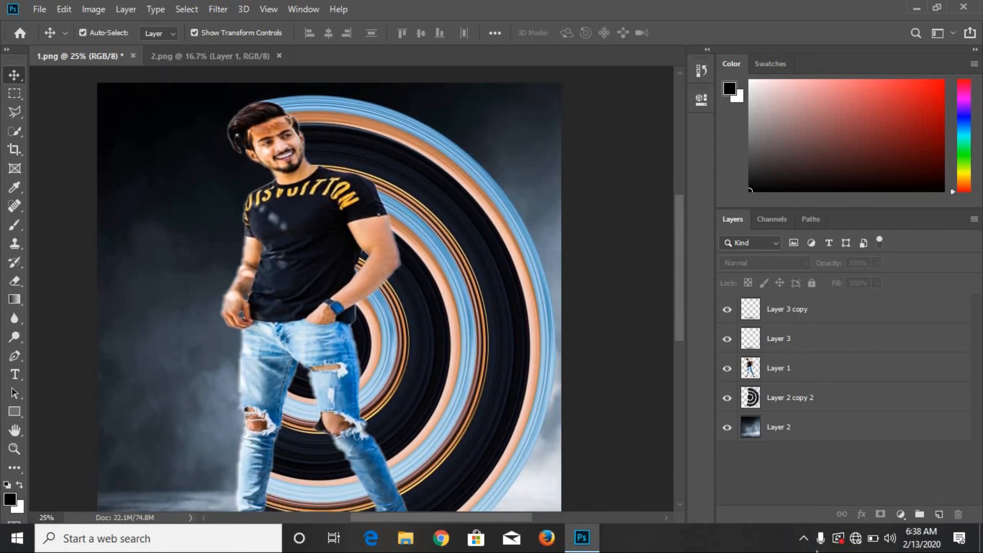
click(804, 540)
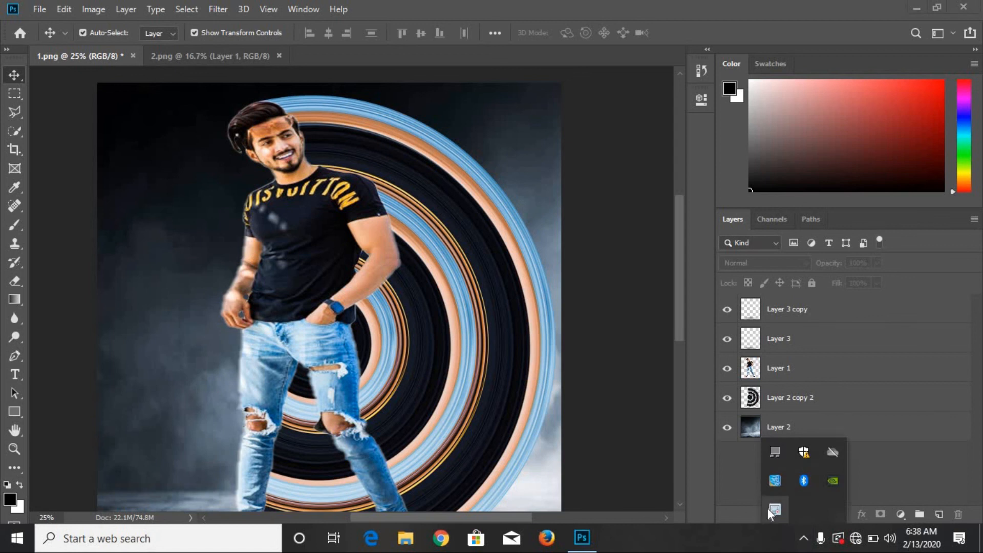
right_click(772, 509)
click(770, 468)
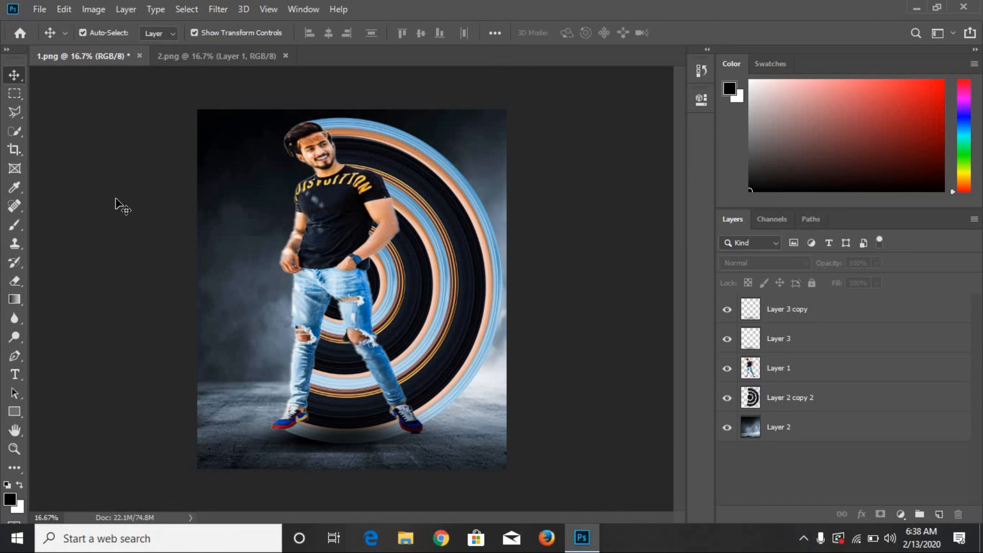
Enlarge the view to 25% and look over the finished ring effect, shadow and upper body
key(ctrl+plus)
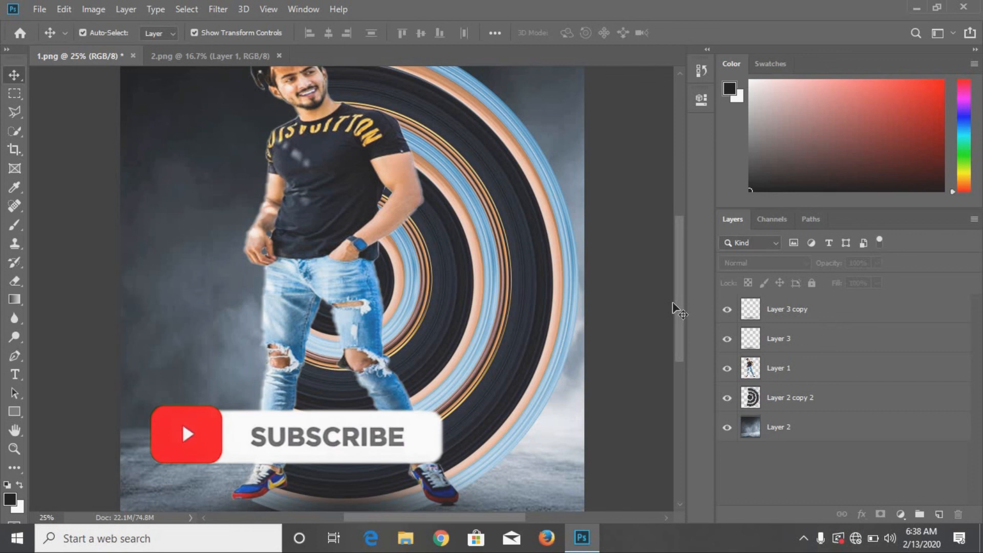
scroll(672, 303, right, 3)
mouse_move(681, 274)
mouse_down()
mouse_move(681, 238)
mouse_move(681, 278)
mouse_up()
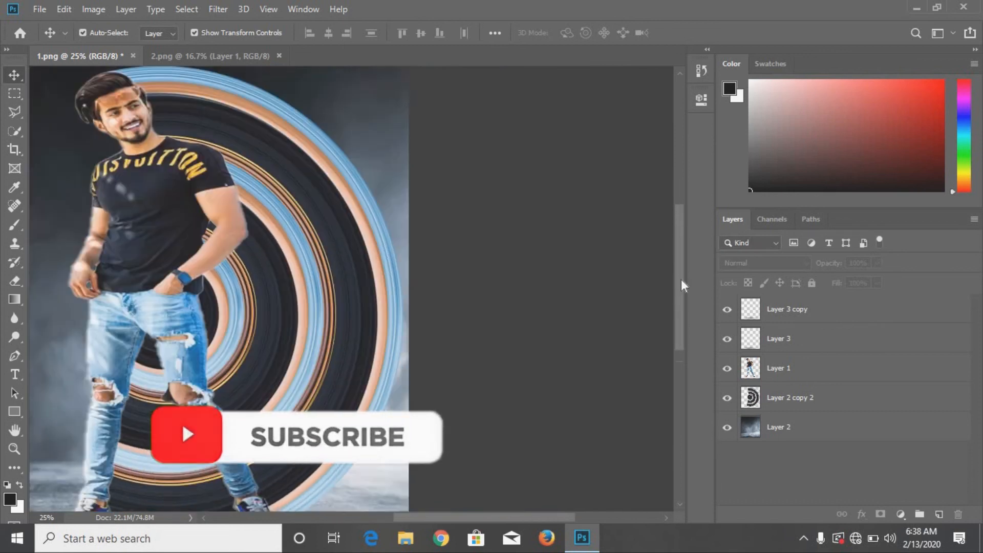
drag(539, 514, 496, 517)
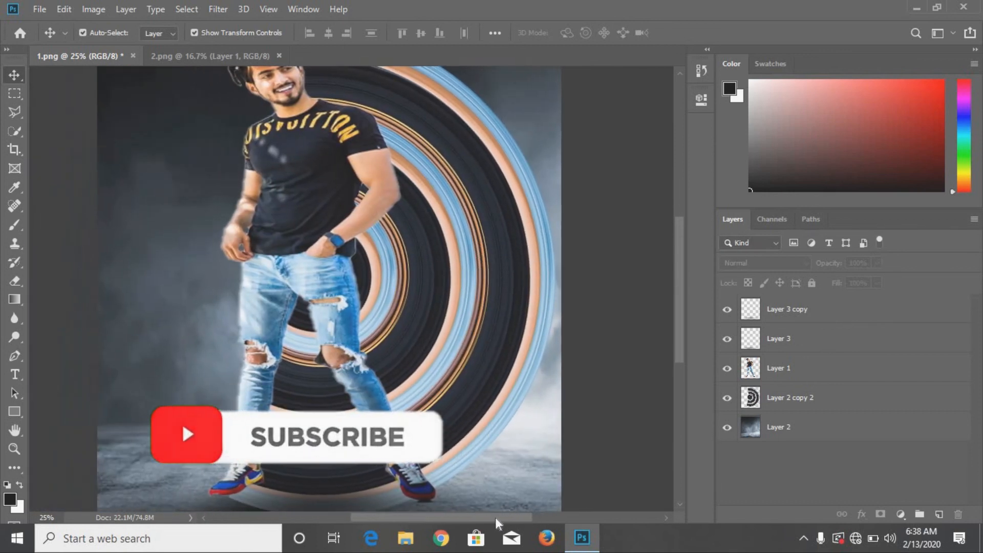
mouse_move(676, 311)
mouse_down()
mouse_move(676, 276)
mouse_move(681, 293)
mouse_up()
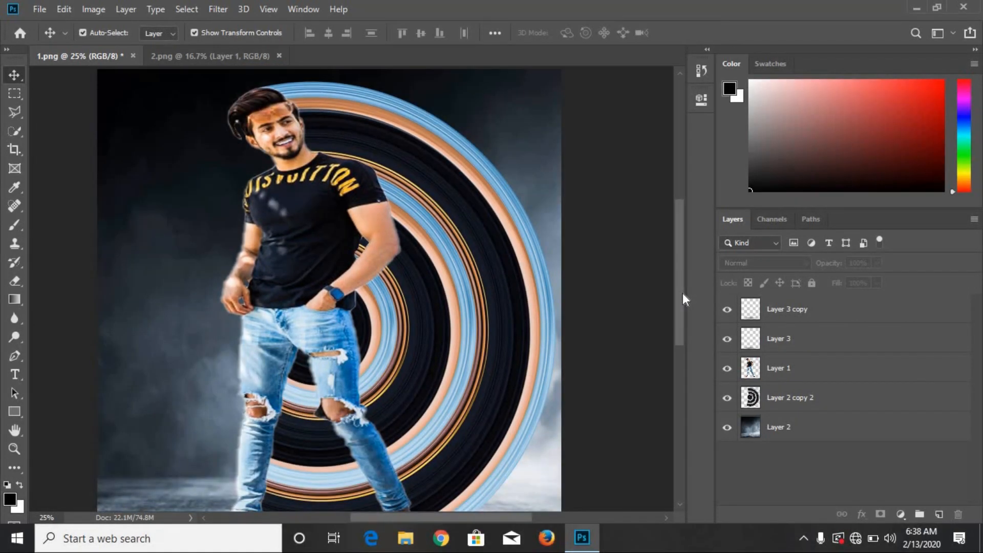
mouse_move(684, 293)
mouse_down()
mouse_move(681, 269)
mouse_move(685, 295)
mouse_up()
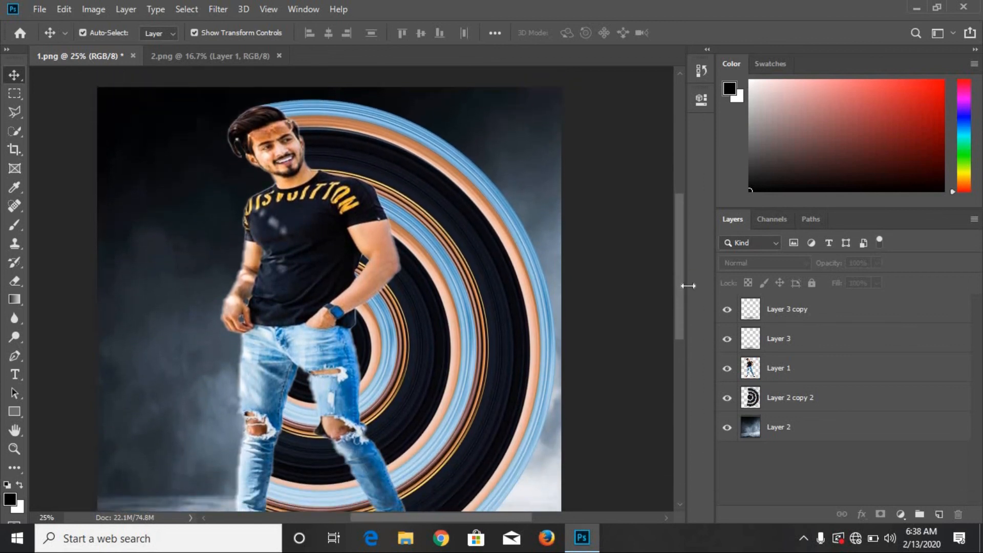
click(804, 540)
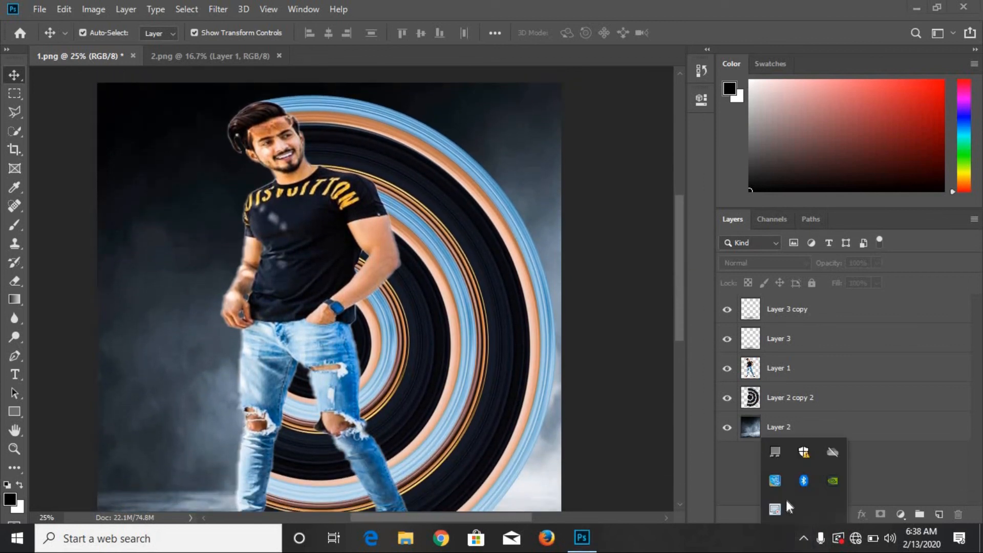
right_click(769, 508)
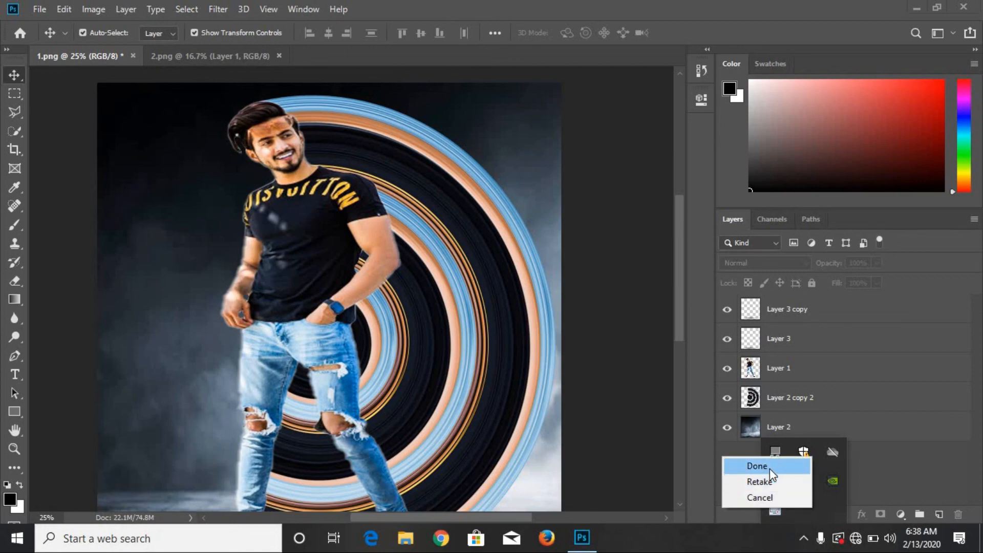